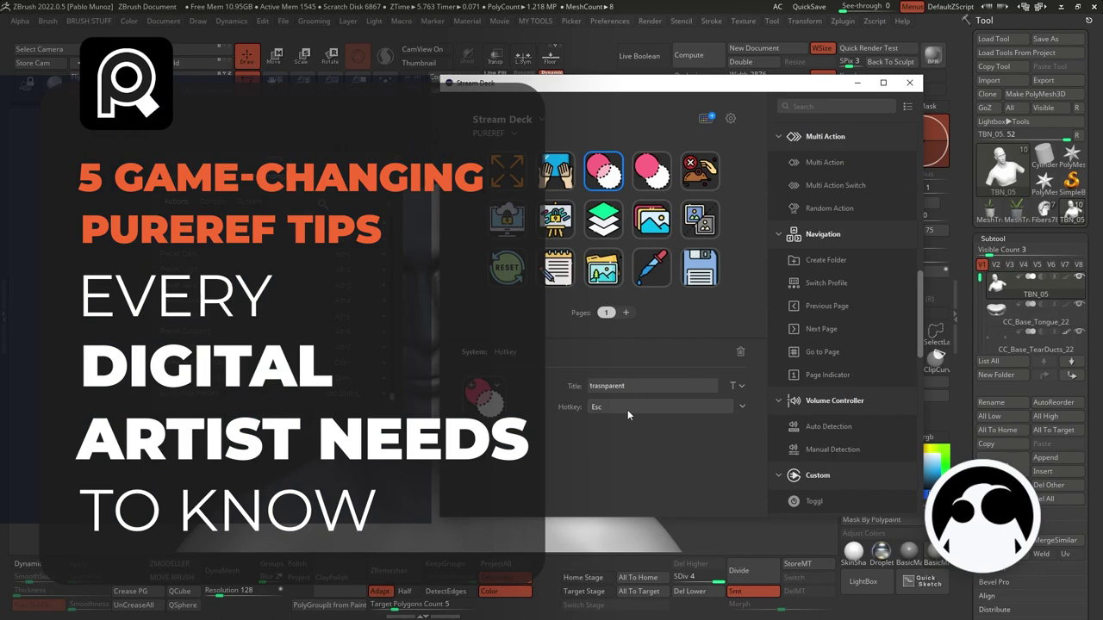
Assign Alt+4 as the hotkey of the transparent Stream Deck key and maximize the PureRef reference board
click(675, 410)
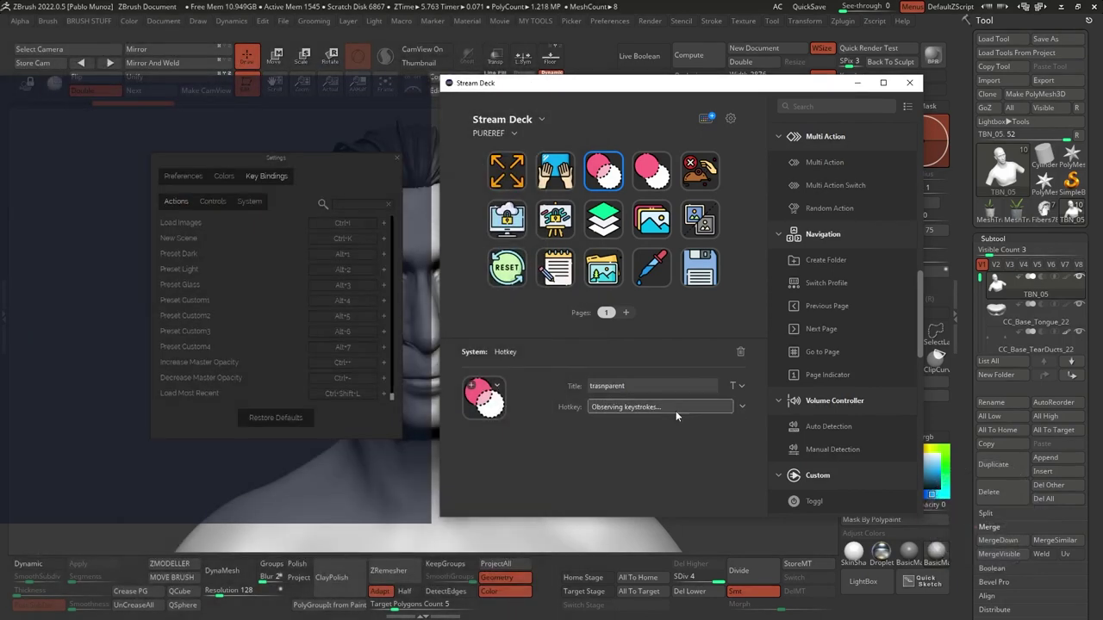
key(alt+4)
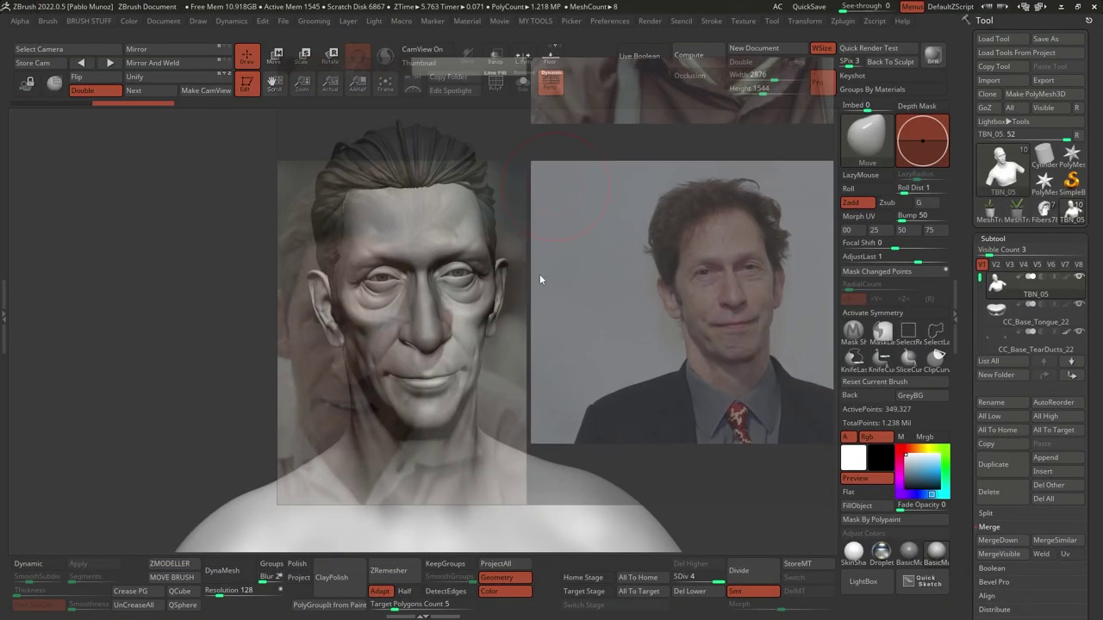
key(ctrl+f)
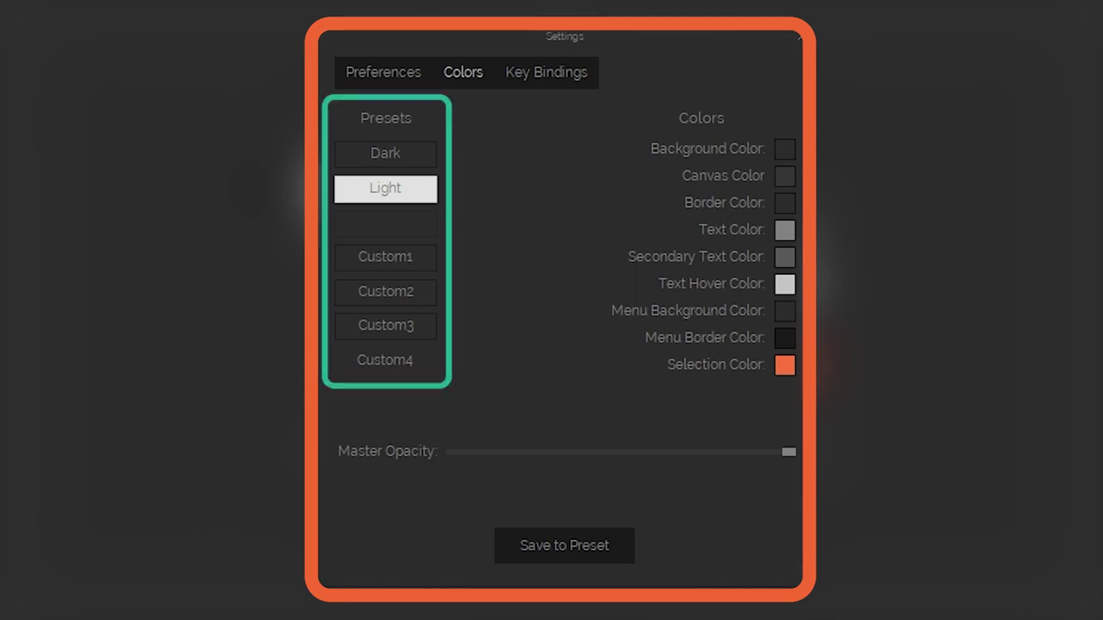
Try the Light, Dark, Glass and Custom1 color presets one after another
click(386, 197)
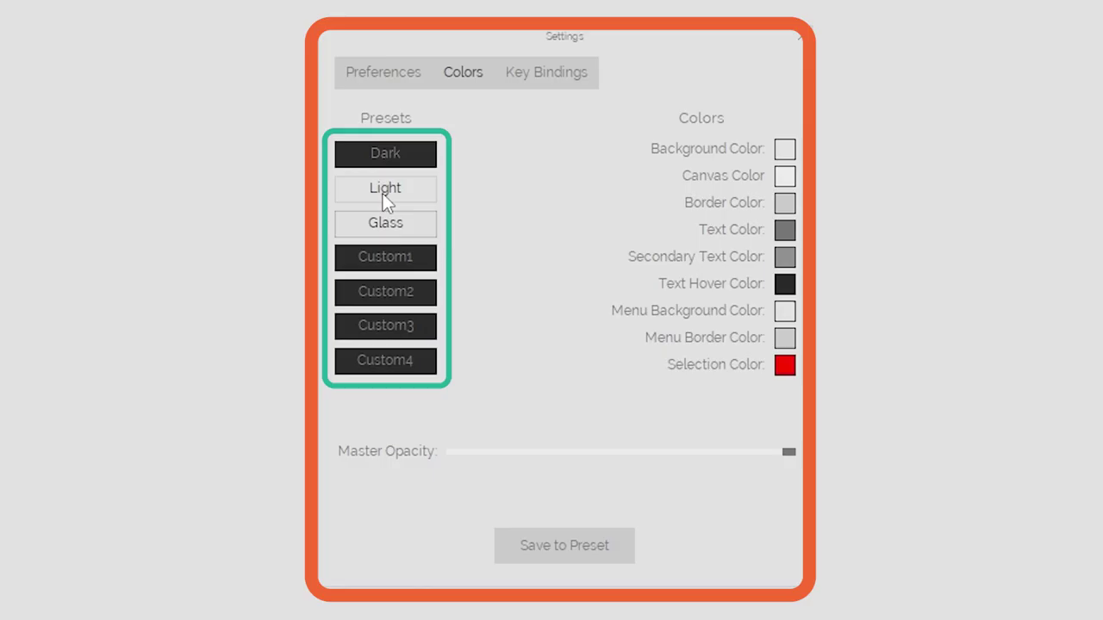
click(392, 164)
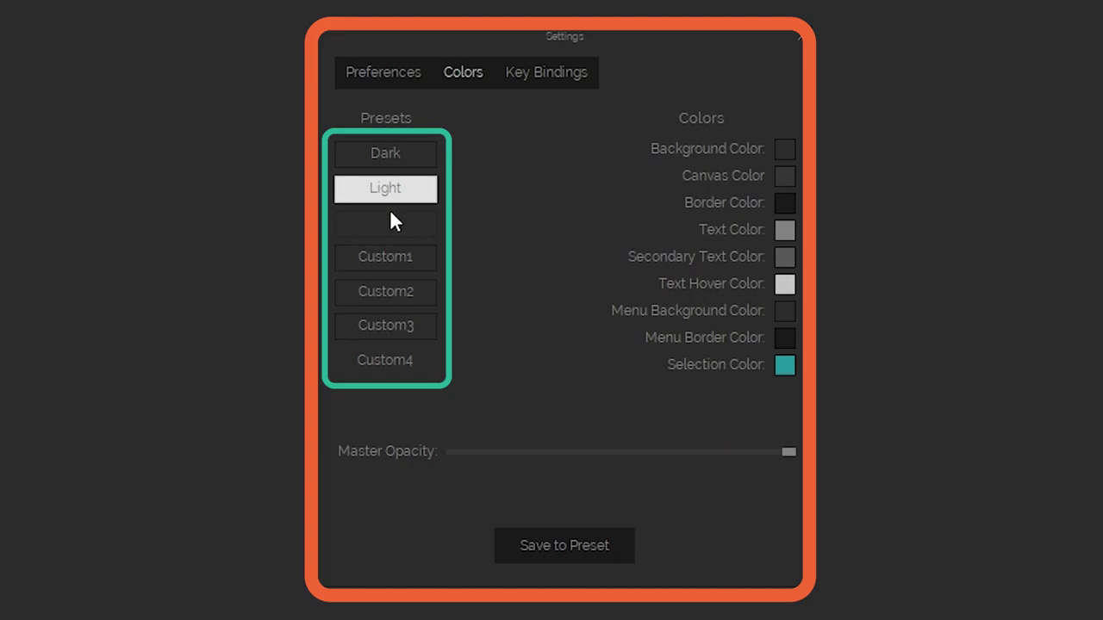
click(390, 222)
click(392, 261)
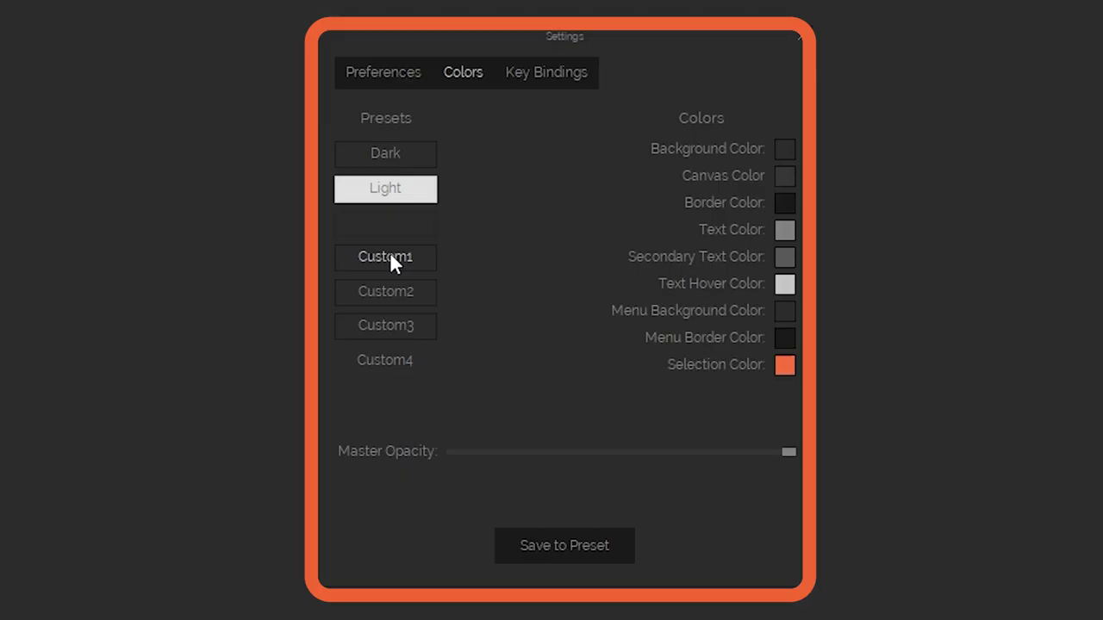
click(394, 190)
click(397, 159)
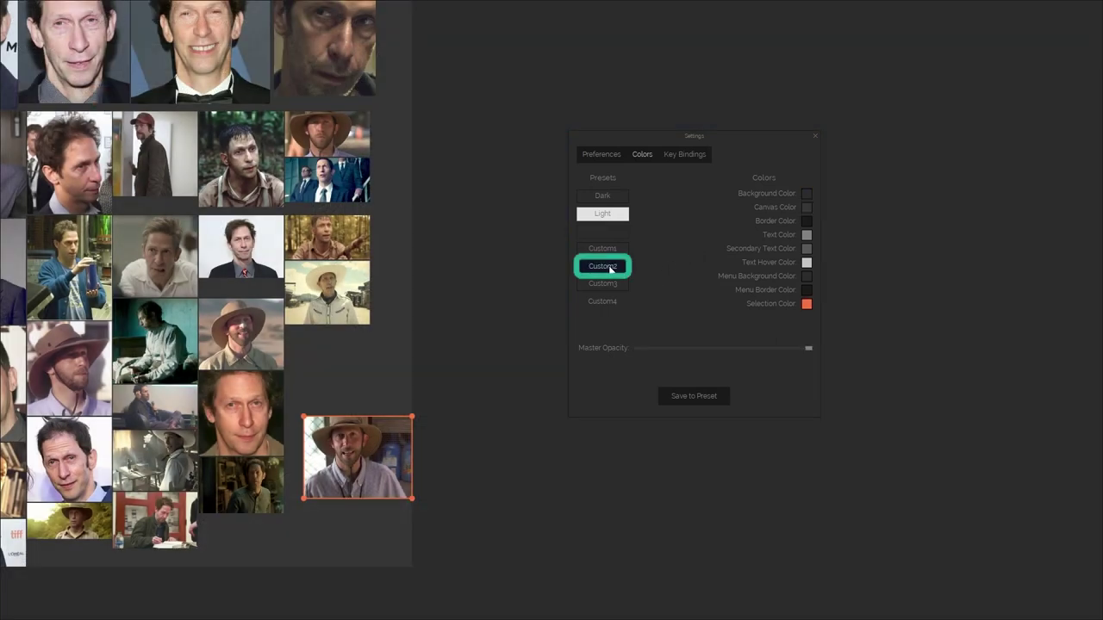
Compare the custom color presets with the board over the sculpt and settle on Custom2
click(609, 273)
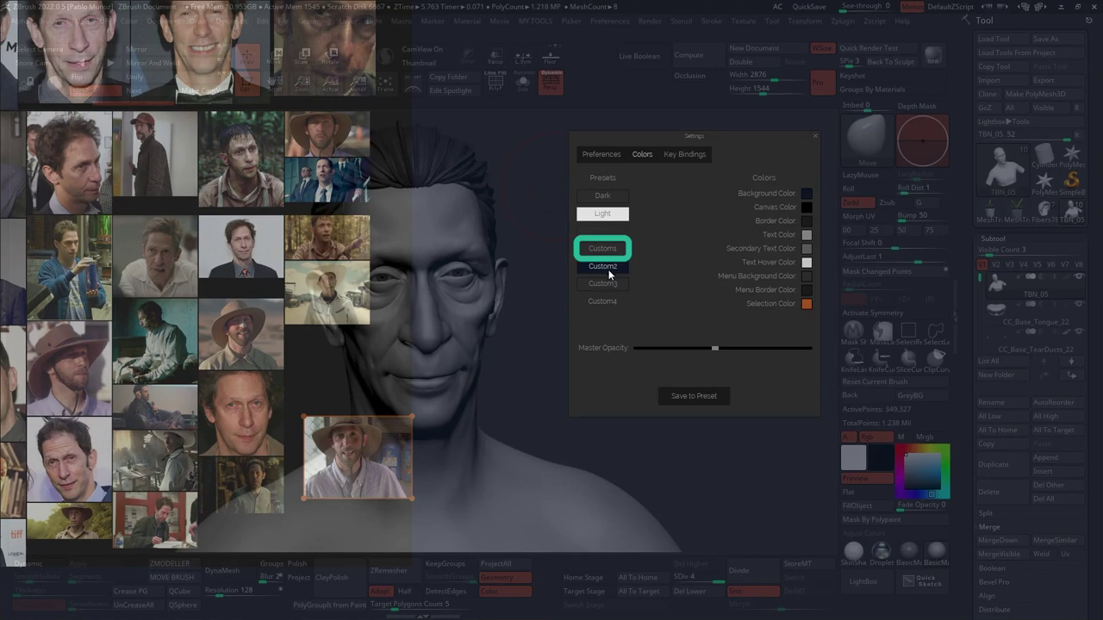
click(611, 301)
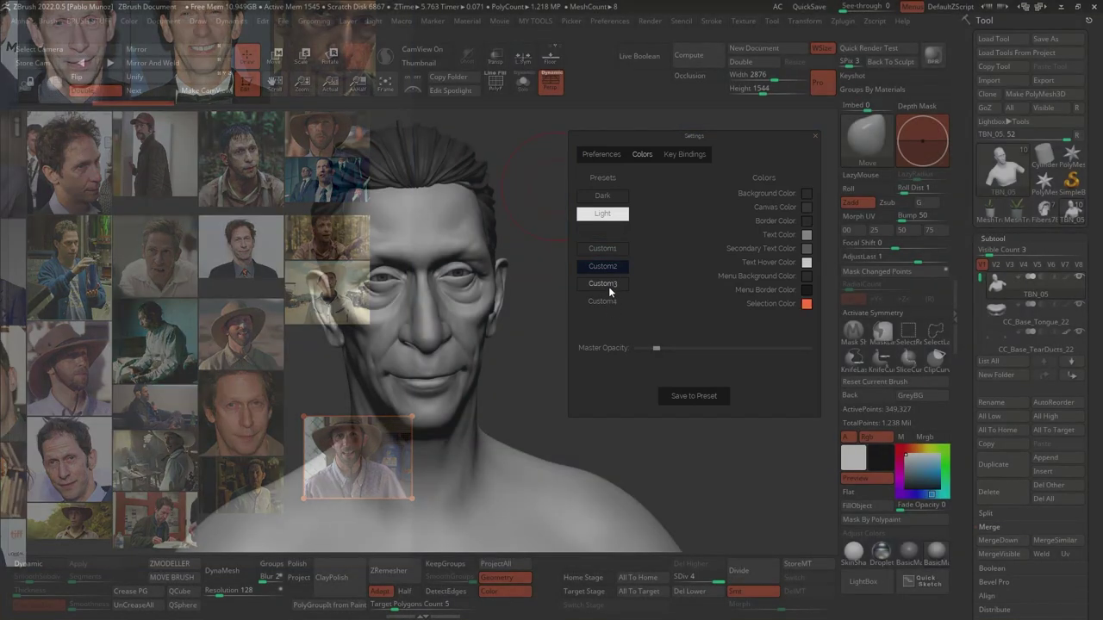
click(610, 288)
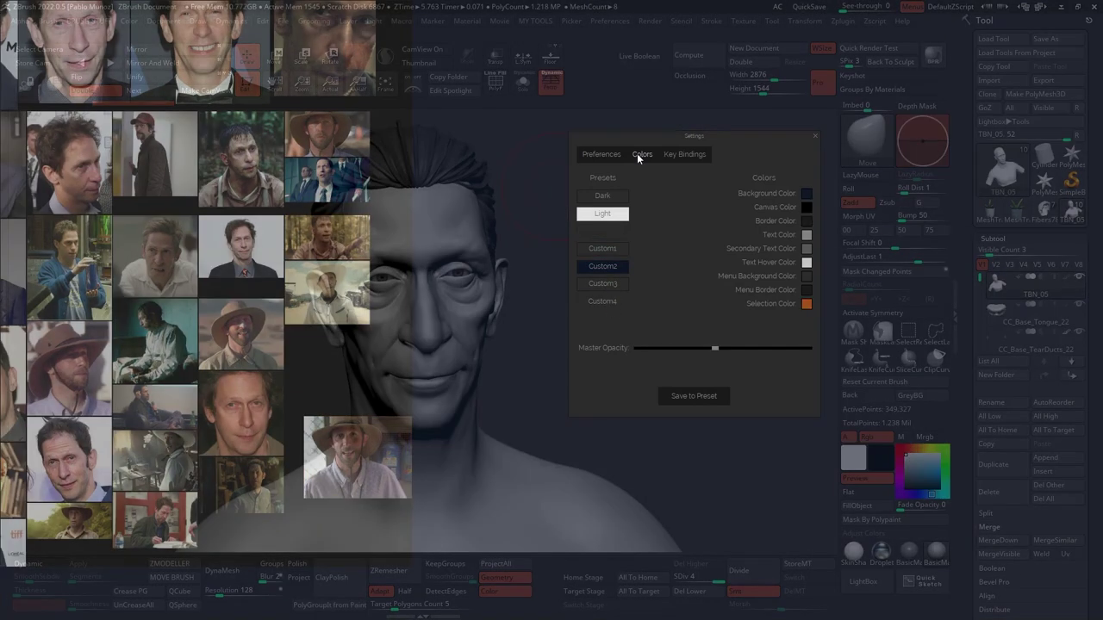
Check the preset shortcuts in the action key bindings, then maximize the transparent board over the sculpt
click(695, 156)
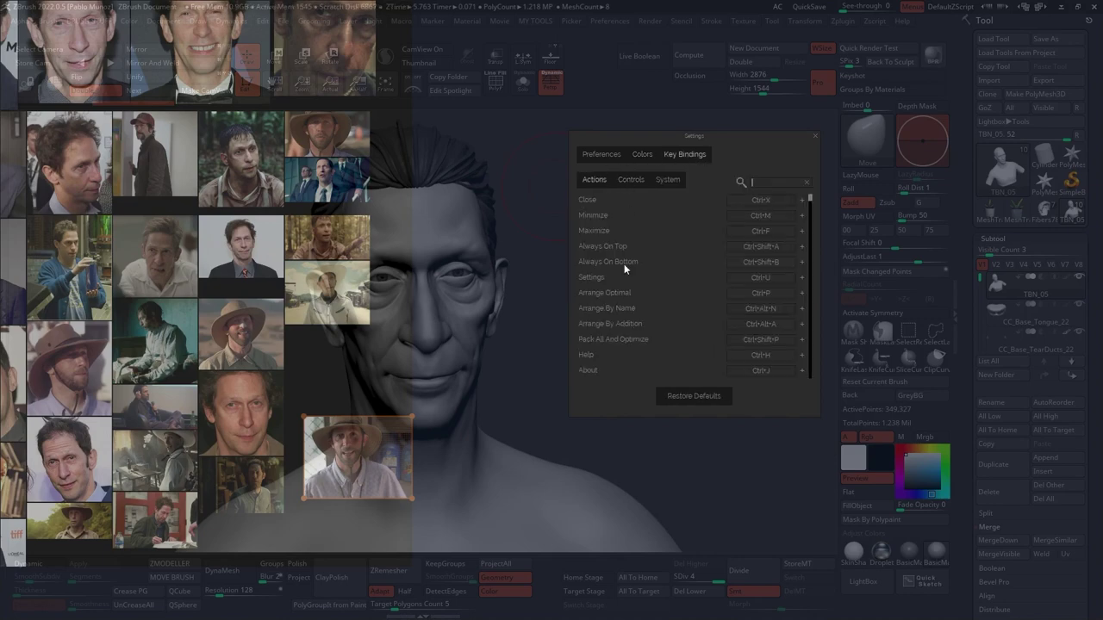
scroll(624, 263, down, 5)
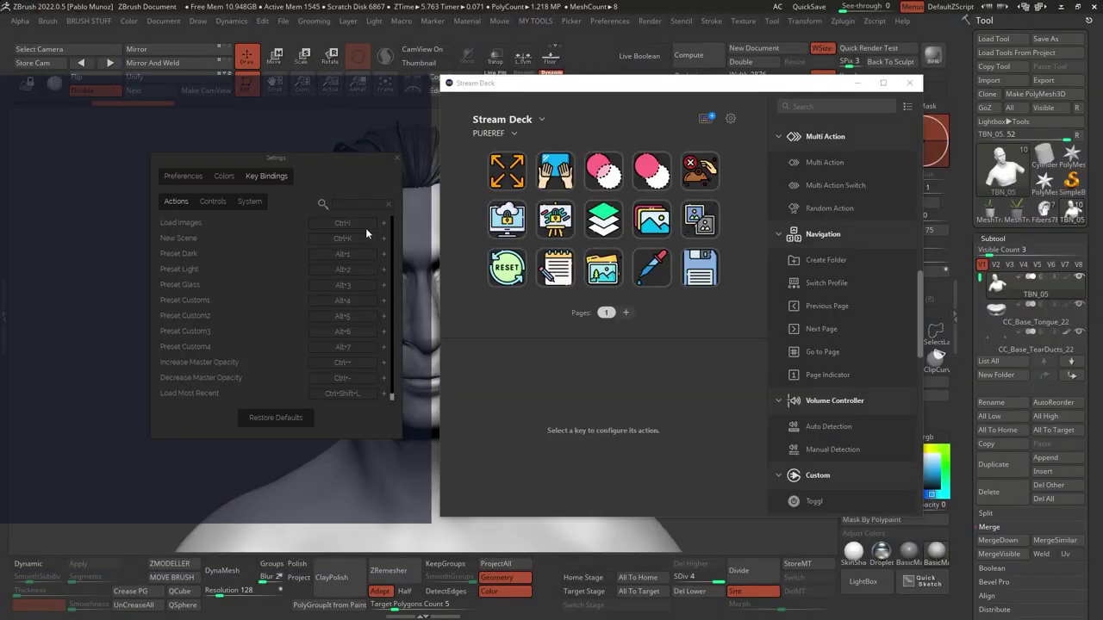
click(617, 407)
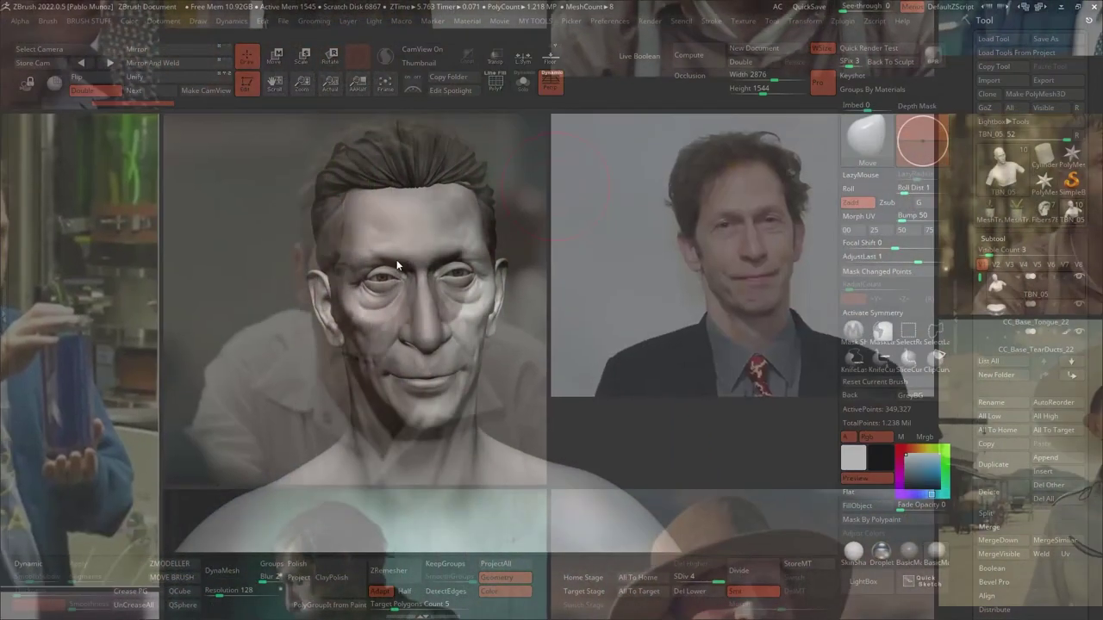
key(ctrl+f)
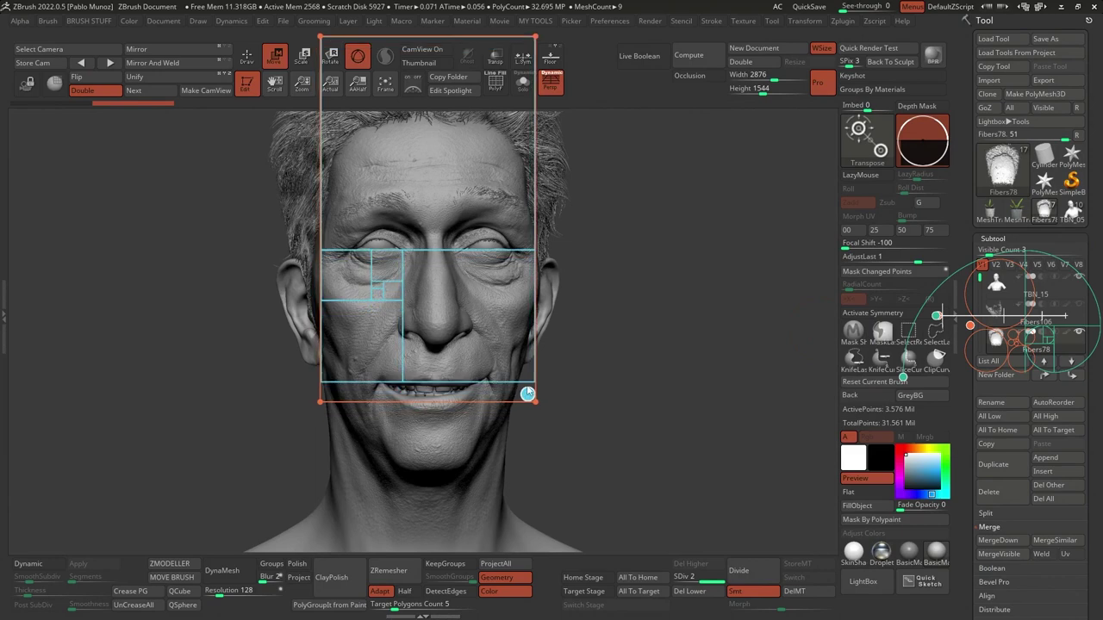
Shift the blue golden-rectangle guide over the face and move the white ruler guide toward the chin
drag(527, 374, 524, 372)
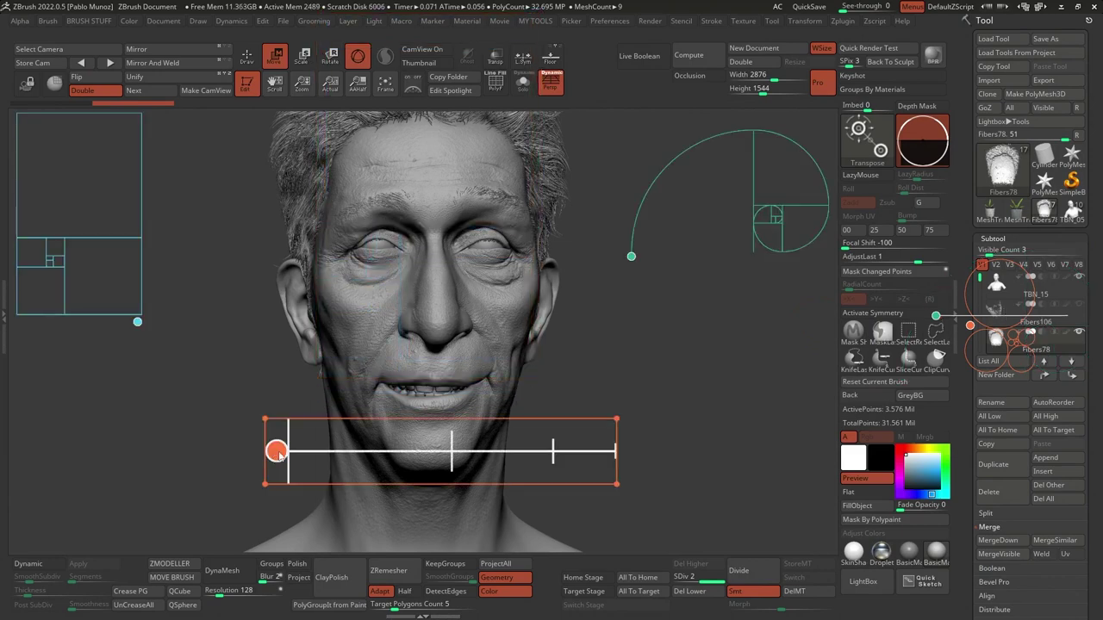
drag(276, 452, 430, 474)
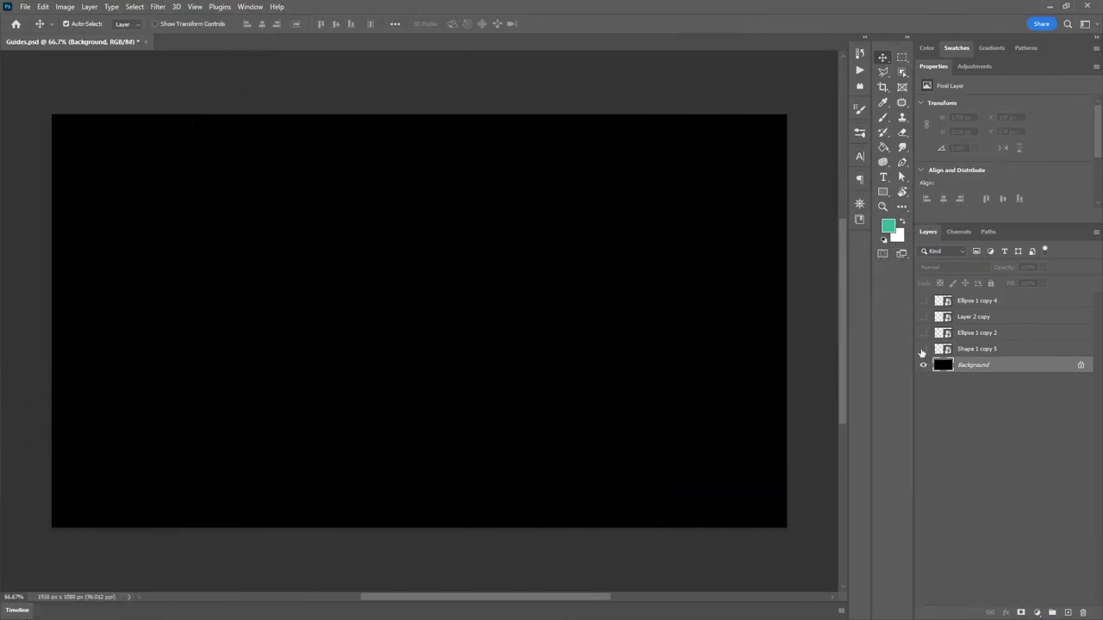
In Photoshop's Guides.psd, preview the Shape 1 copy 5, Ellipse 1 copy 2, Layer 2 copy and Ellipse 1 copy 4 layers individually
click(923, 349)
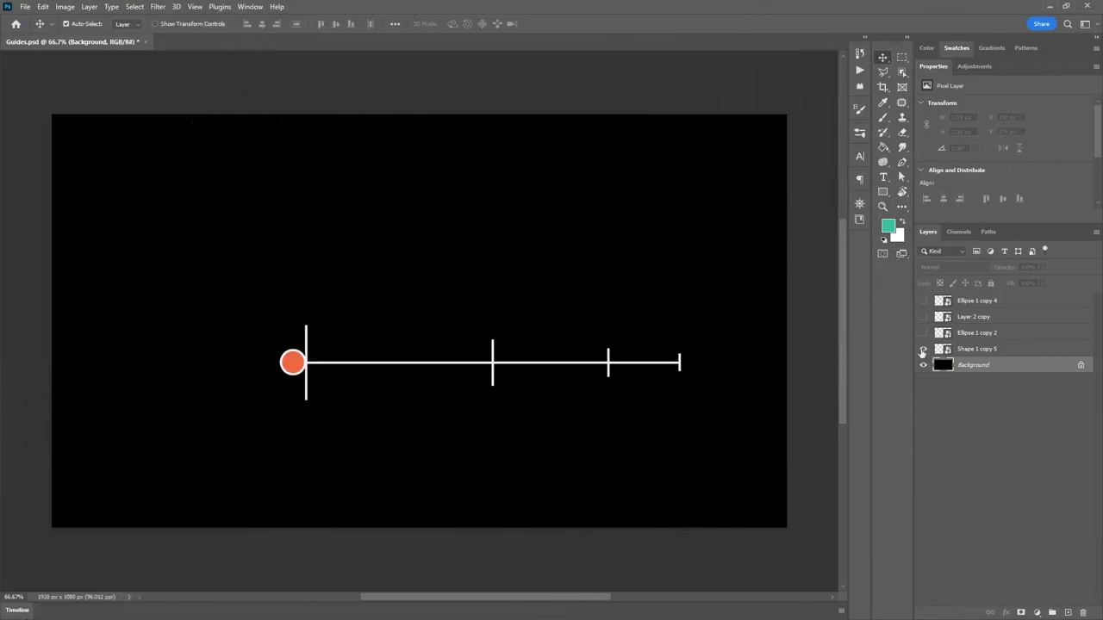
click(923, 349)
click(923, 332)
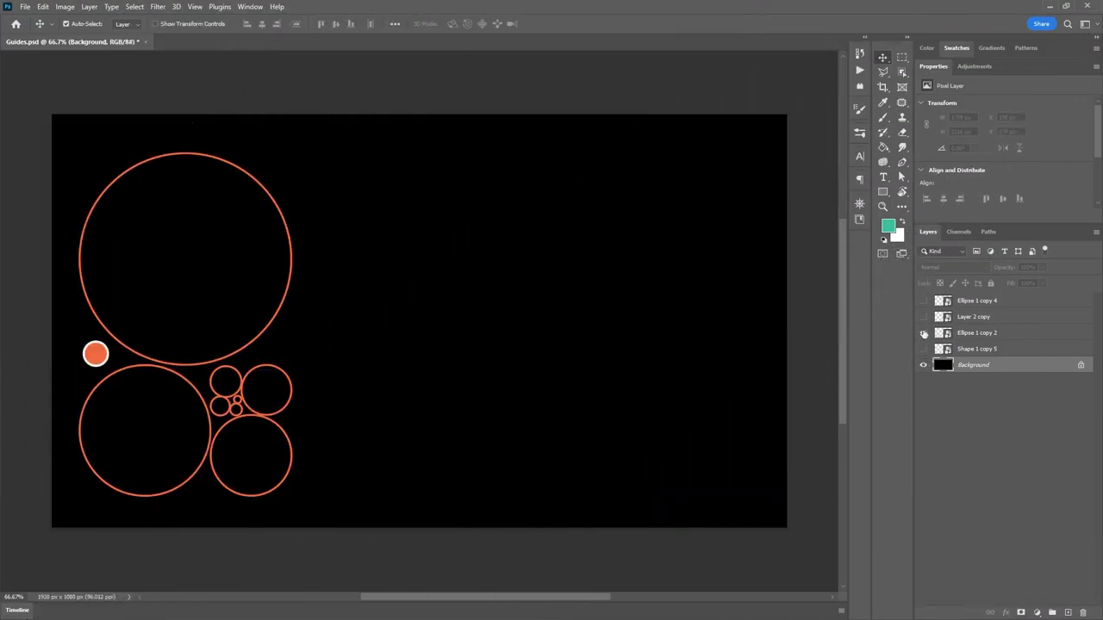
click(923, 333)
click(923, 317)
click(923, 317)
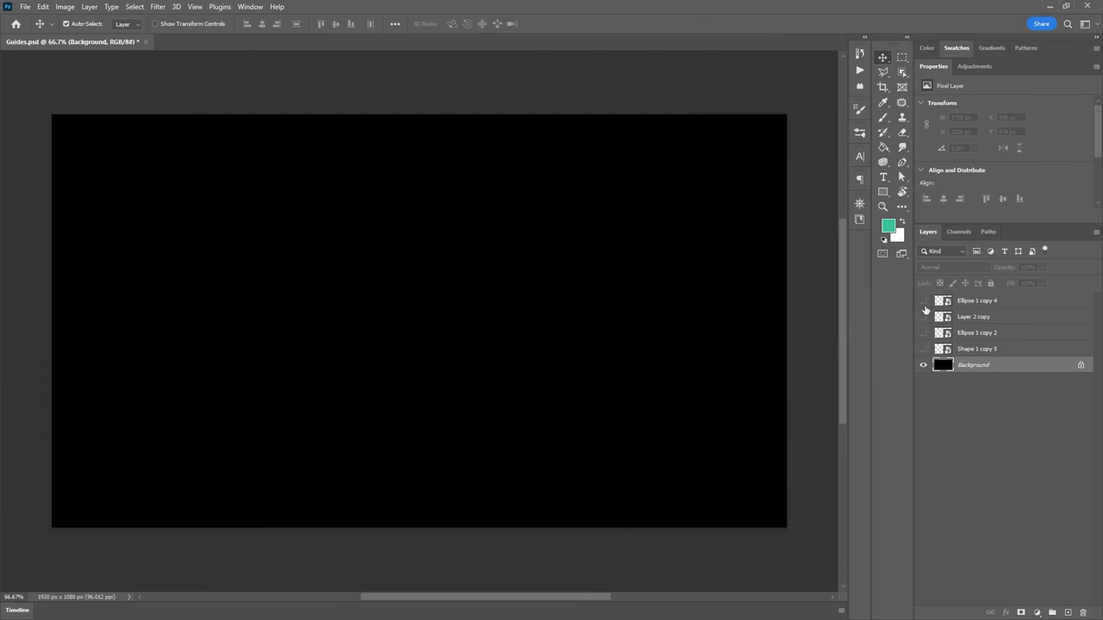
click(923, 301)
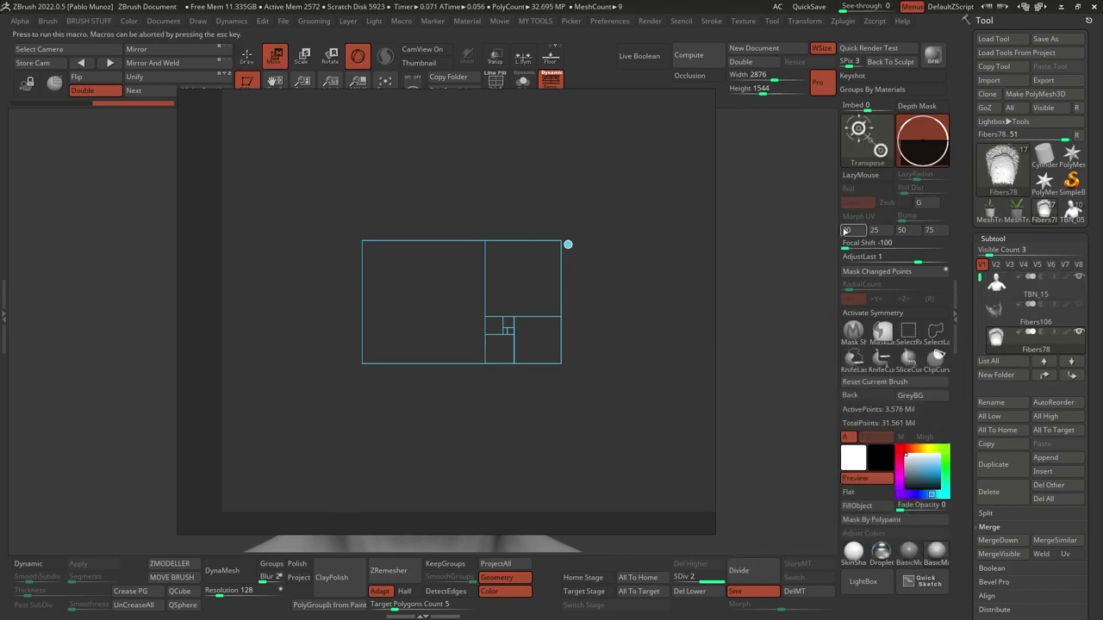
Place the PureRef window holding the blue golden-rectangle guide over the ZBrush sculpt and turn on overlay mode
mouse_move(600, 262)
mouse_down()
mouse_move(521, 274)
mouse_move(545, 277)
mouse_up()
scroll(507, 282, up, 2)
key(ctrl+y)
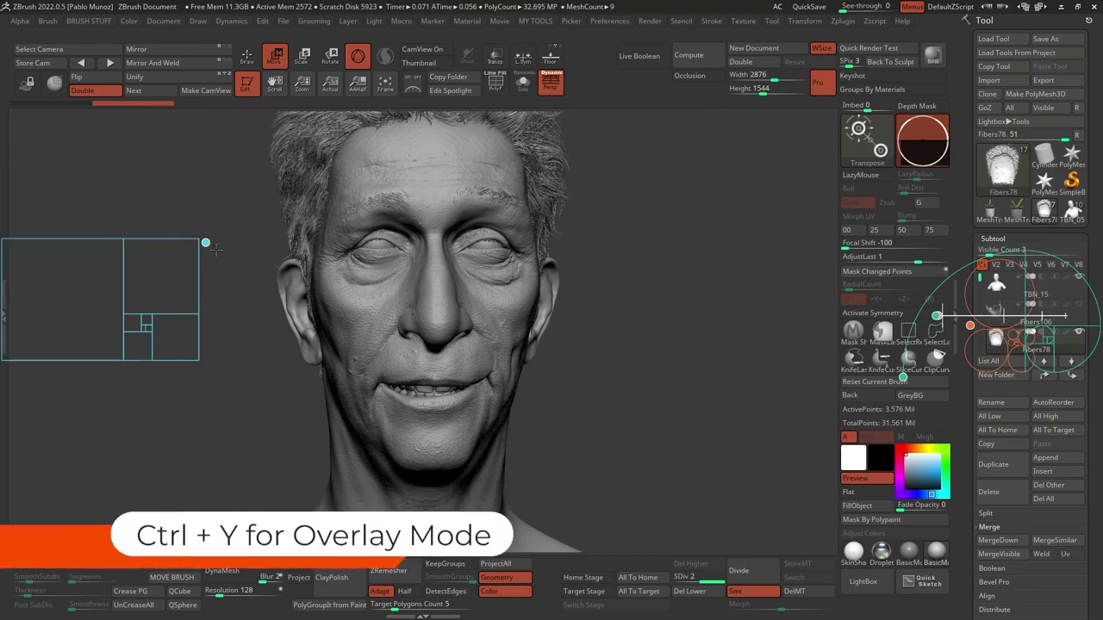
Turn the blue golden-rectangle guide upright, resize it and park it in the empty space left of the head
drag(206, 244, 575, 229)
drag(594, 353, 738, 436)
drag(729, 229, 190, 473)
drag(196, 481, 123, 387)
drag(126, 364, 137, 322)
Place the green golden-spiral guide to the right of the head and enlarge the white ruler guide across the chin
drag(938, 312, 668, 188)
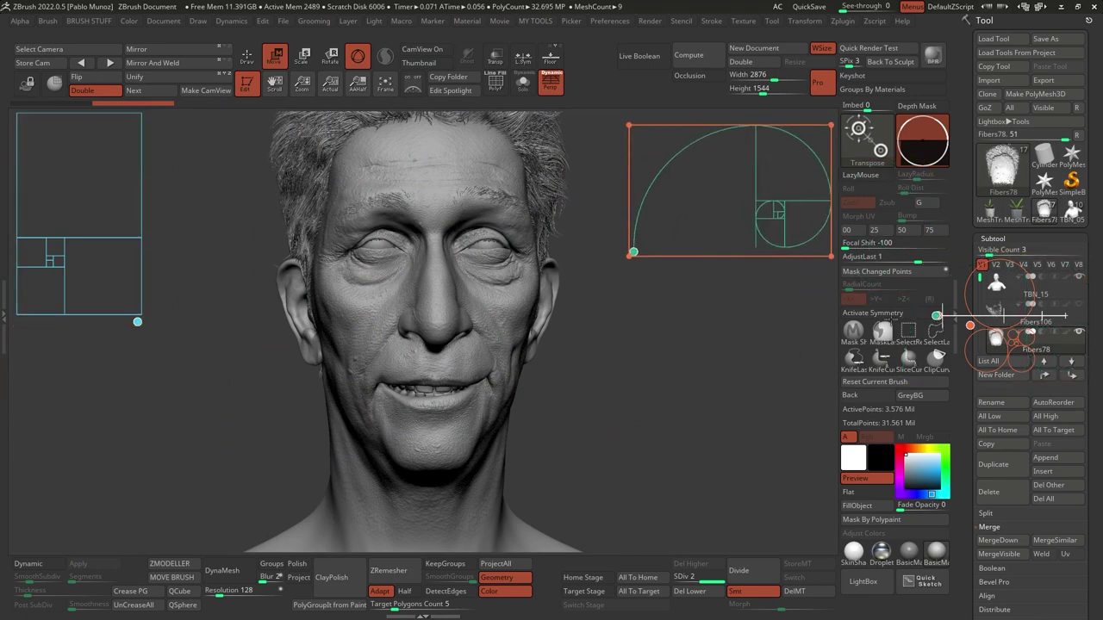
drag(968, 326, 723, 505)
scroll(614, 469, up, 5)
drag(615, 469, 392, 458)
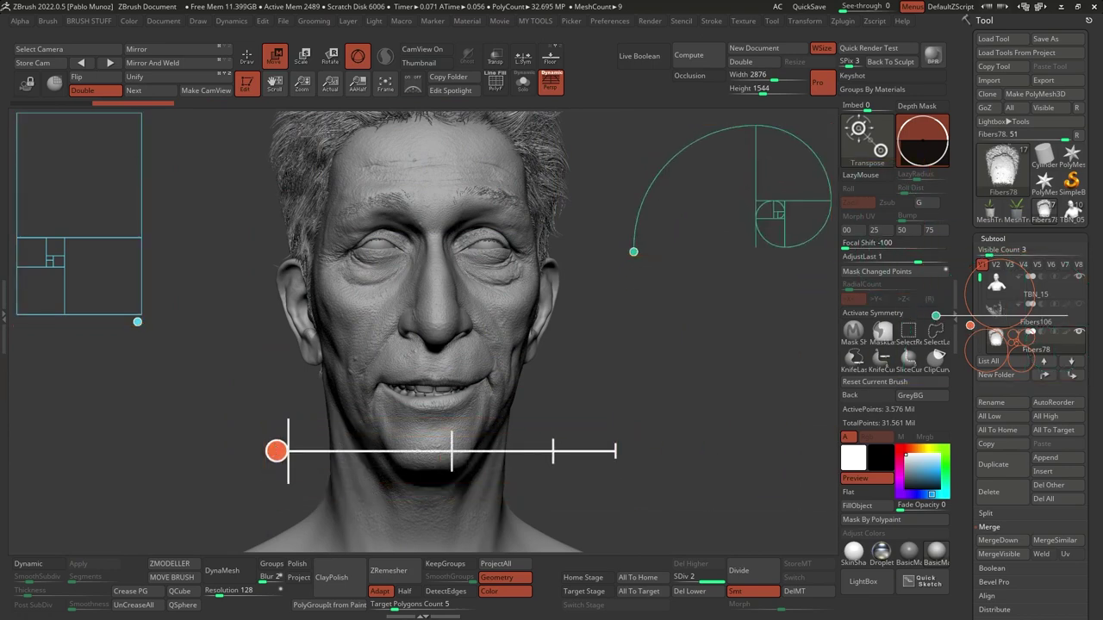
drag(756, 237, 753, 242)
Rotate the white ruler guide to vertical and align it along the face's centerline from brow to chin
drag(278, 452, 415, 473)
scroll(288, 349, up, 3)
drag(459, 529, 434, 182)
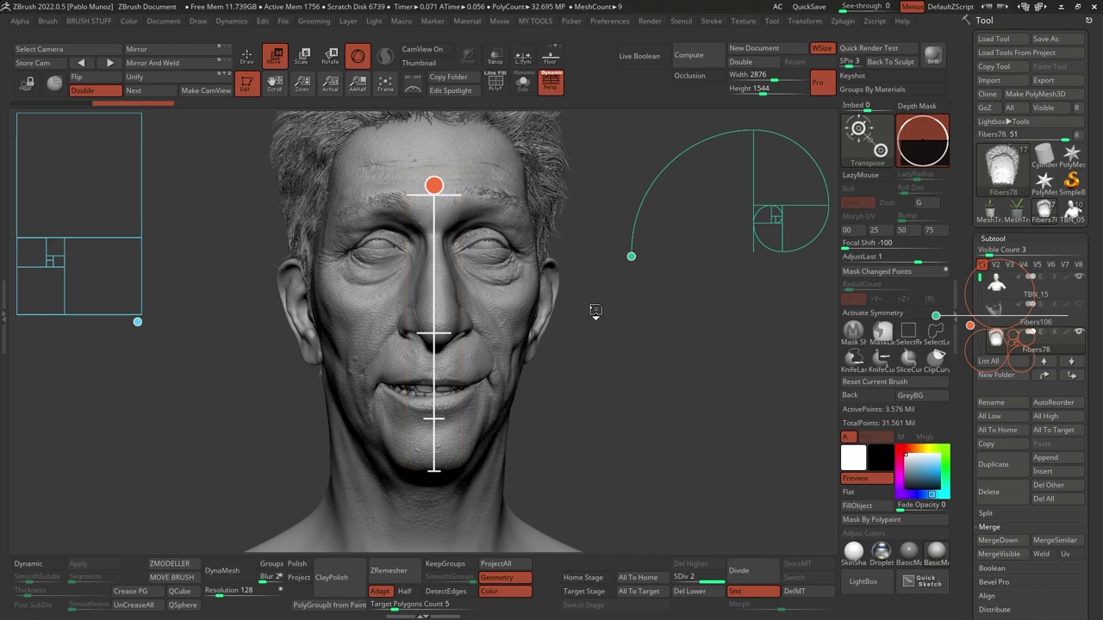
Adjust the view of the head and shrink the green golden-spiral guide beside it
drag(596, 312, 613, 339)
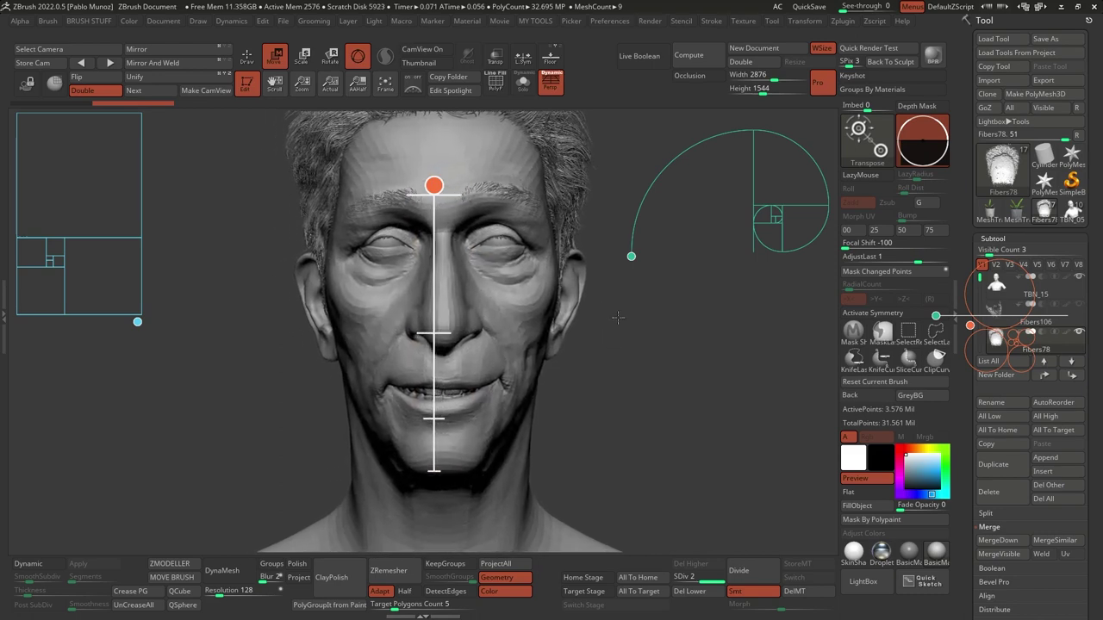
mouse_move(631, 257)
mouse_down()
mouse_move(634, 275)
mouse_move(616, 266)
mouse_up()
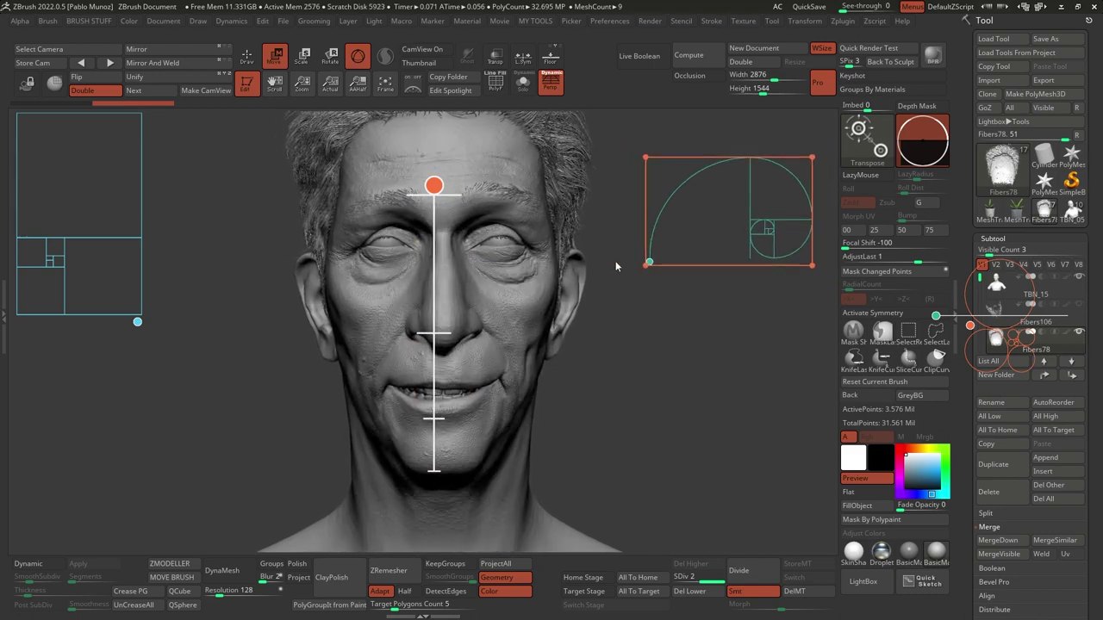
click(630, 307)
Move the thin line guide and the orange circles guide to the right of the head, below the spiral
drag(936, 316, 659, 314)
click(970, 328)
drag(971, 326, 671, 422)
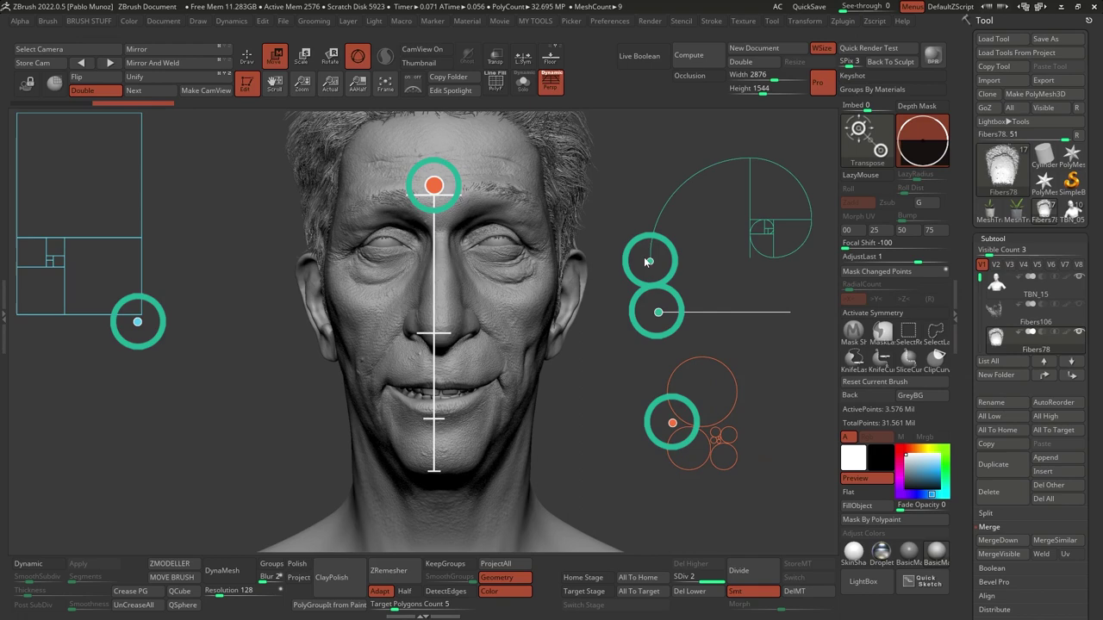
Nudge the spiral, line, circles and vertical ruler guides slightly using their colored dots as handles
drag(650, 262, 645, 252)
drag(659, 313, 651, 311)
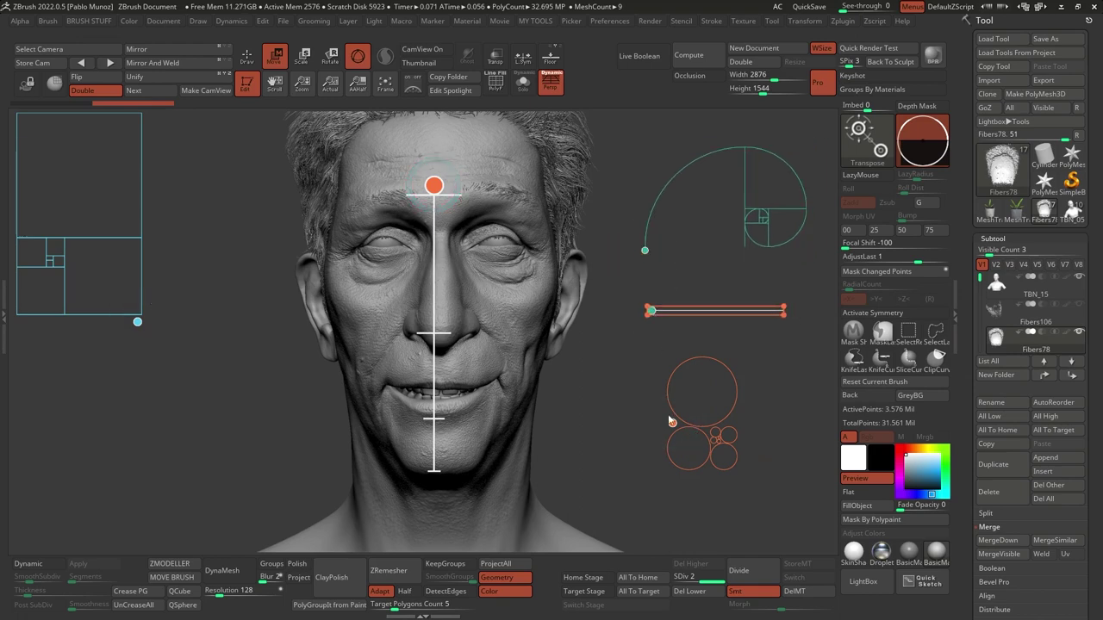
drag(672, 421, 662, 415)
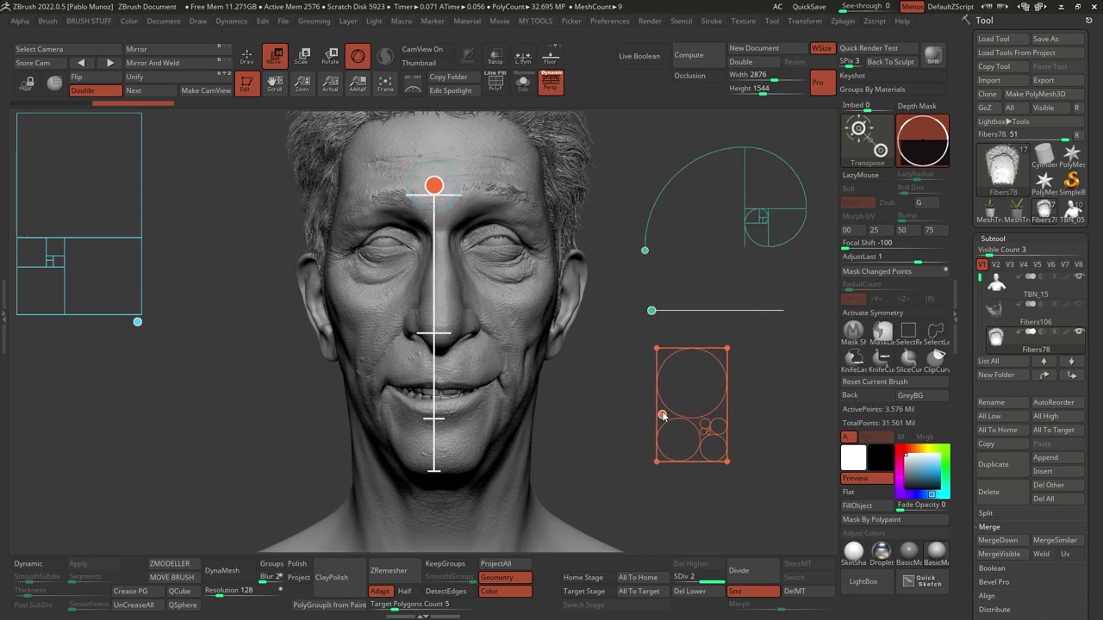
click(584, 408)
mouse_move(437, 188)
mouse_down()
mouse_move(464, 168)
mouse_move(355, 193)
mouse_move(443, 195)
mouse_move(442, 185)
mouse_up()
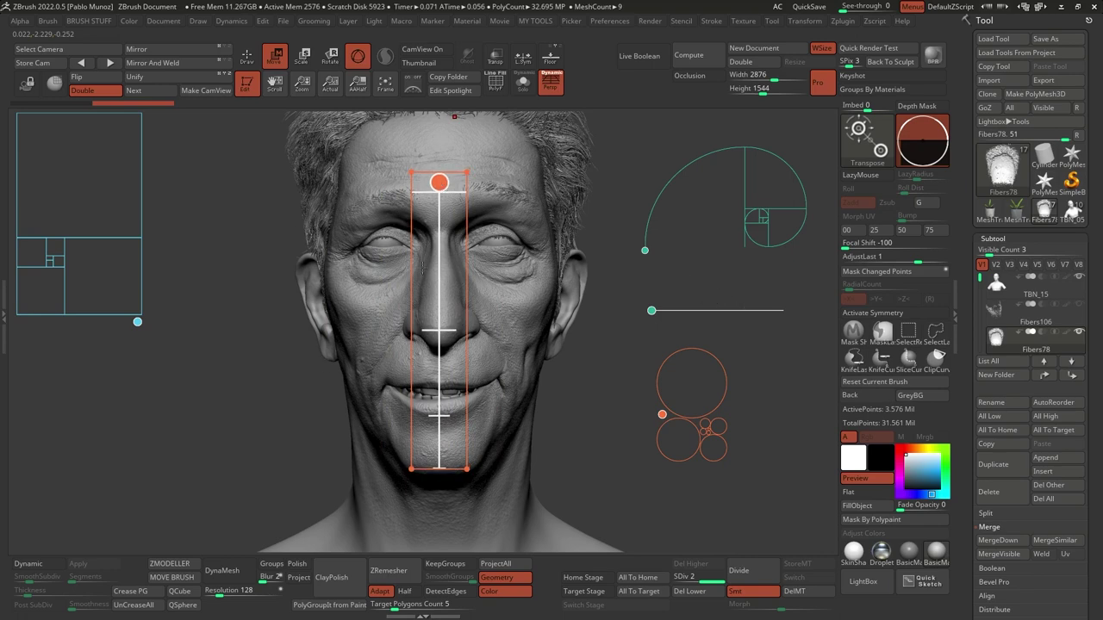
Lock the PureRef canvas and move the blue golden-rectangle guide closer to the left side of the head
key(ctrl+r)
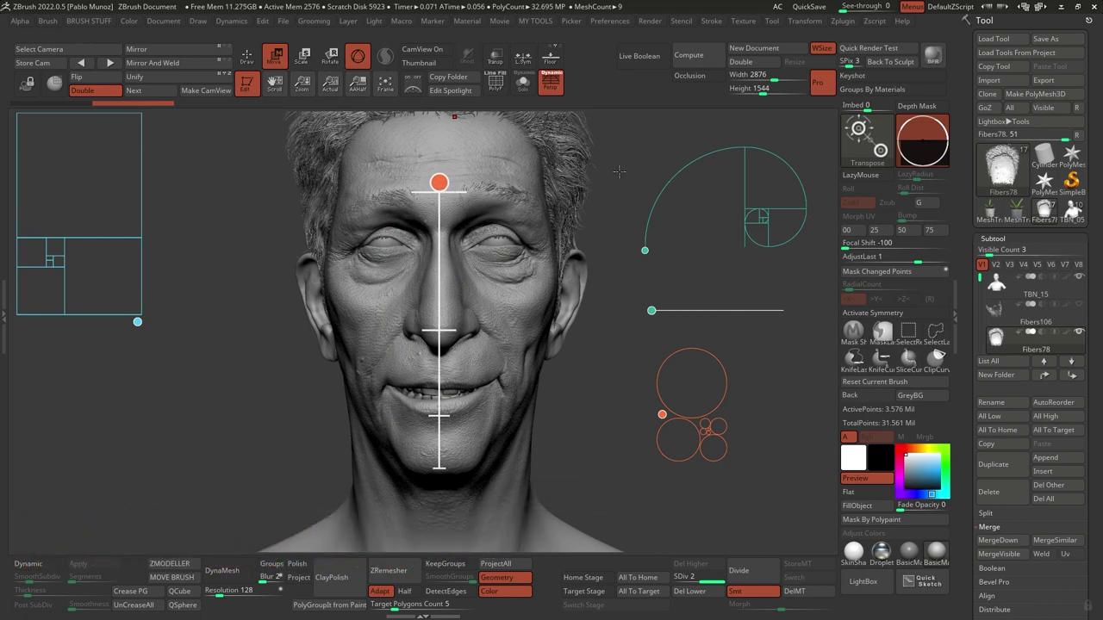
drag(650, 252, 647, 266)
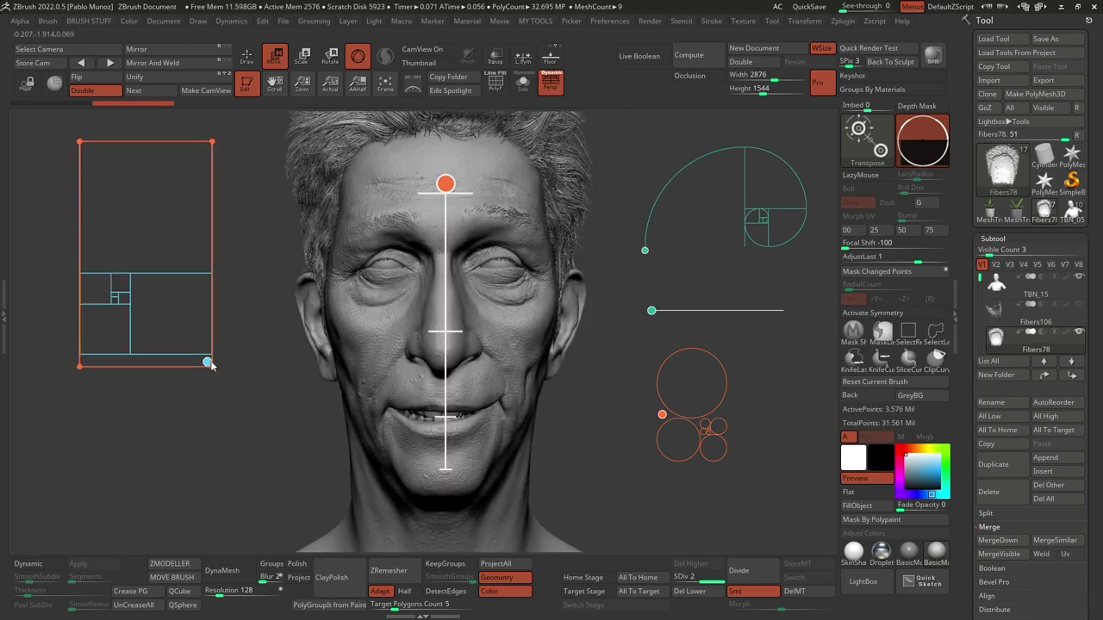
drag(209, 365, 239, 371)
Toggle the overlay's transparent-to-mouse mode and select the mouse event key in Stream Deck
mouse_move(997, 337)
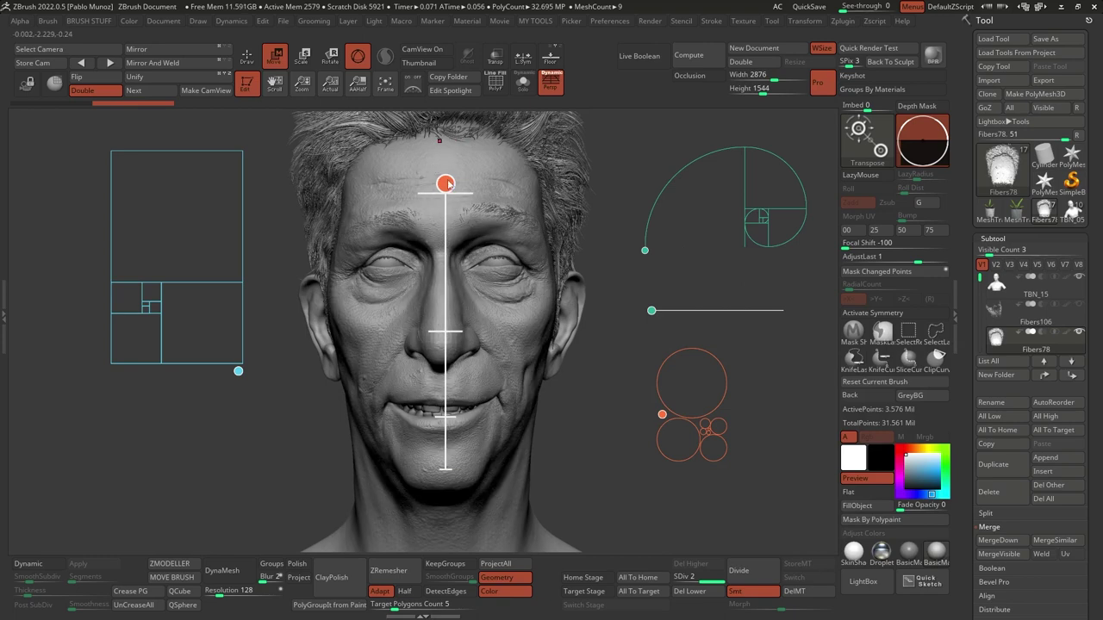
key(ctrl+t)
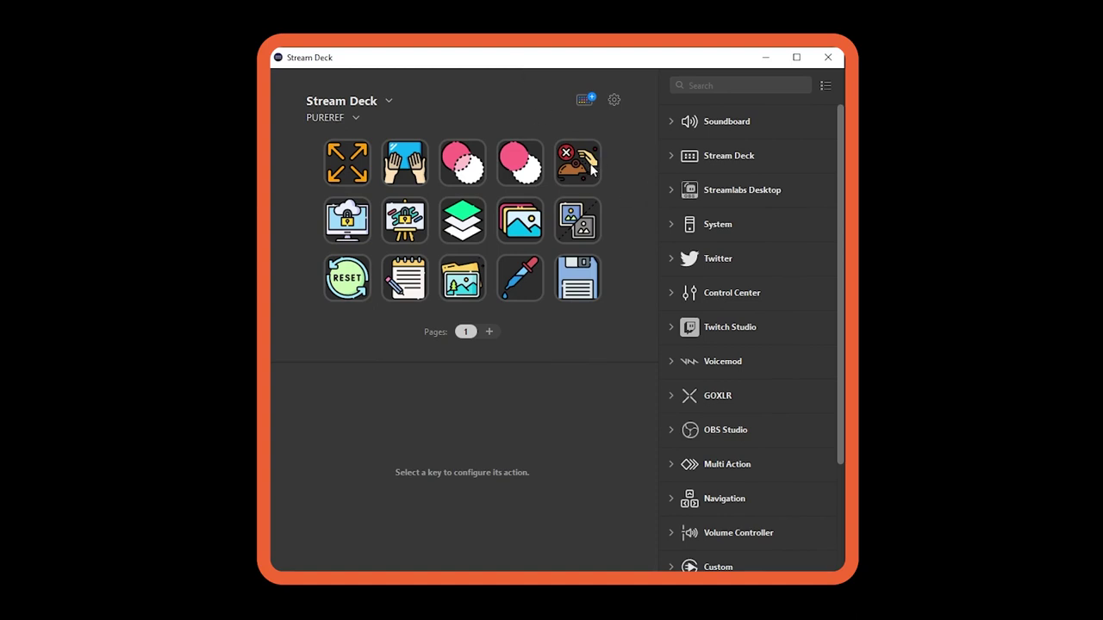
click(590, 171)
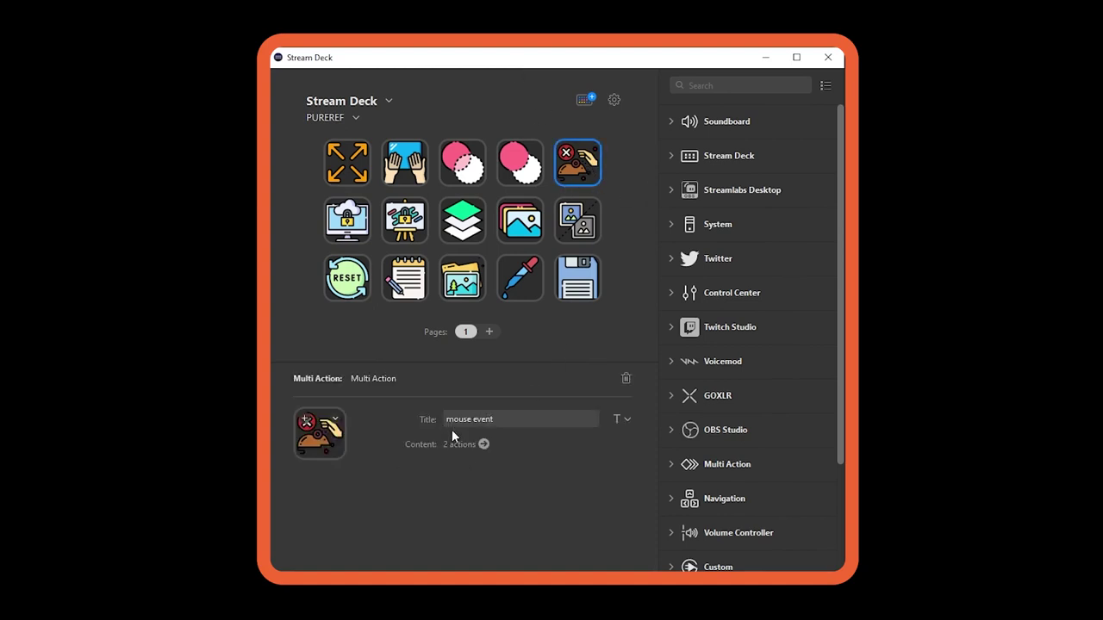
Open the mouse event multi action's content, select its Windows Mover action, and expand the Windows Mover plugin among the available actions
click(485, 445)
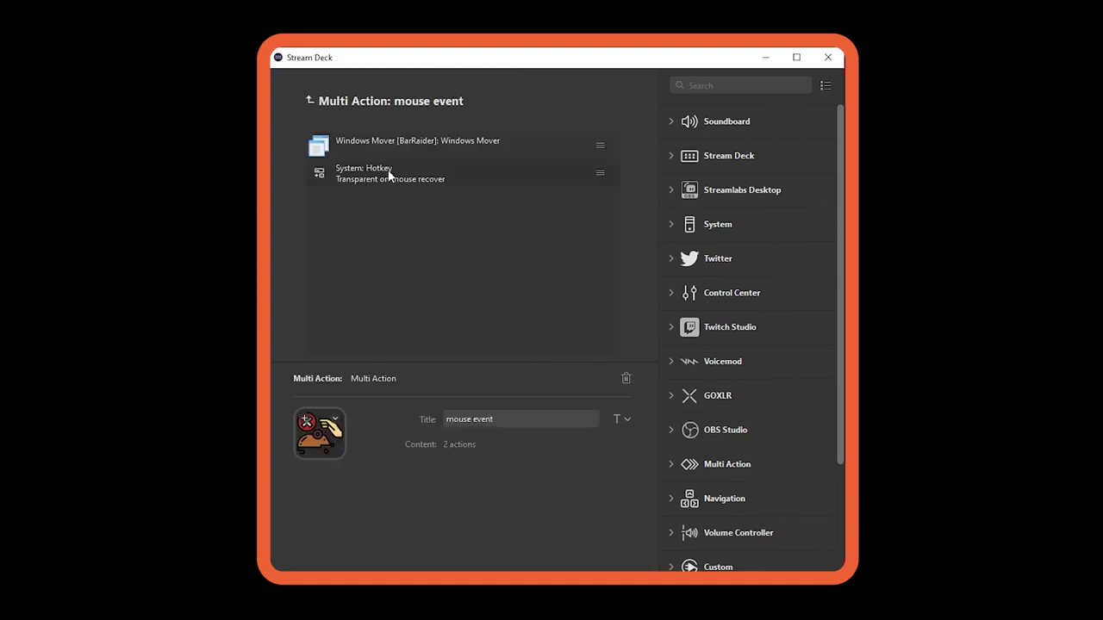
click(353, 145)
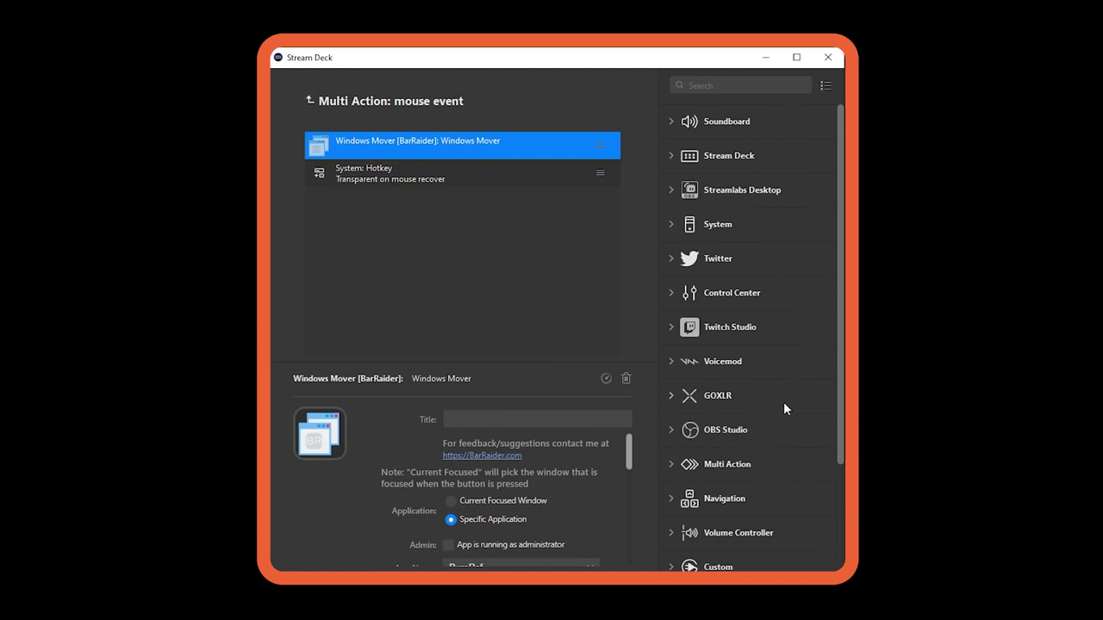
scroll(784, 409, down, 4)
click(692, 500)
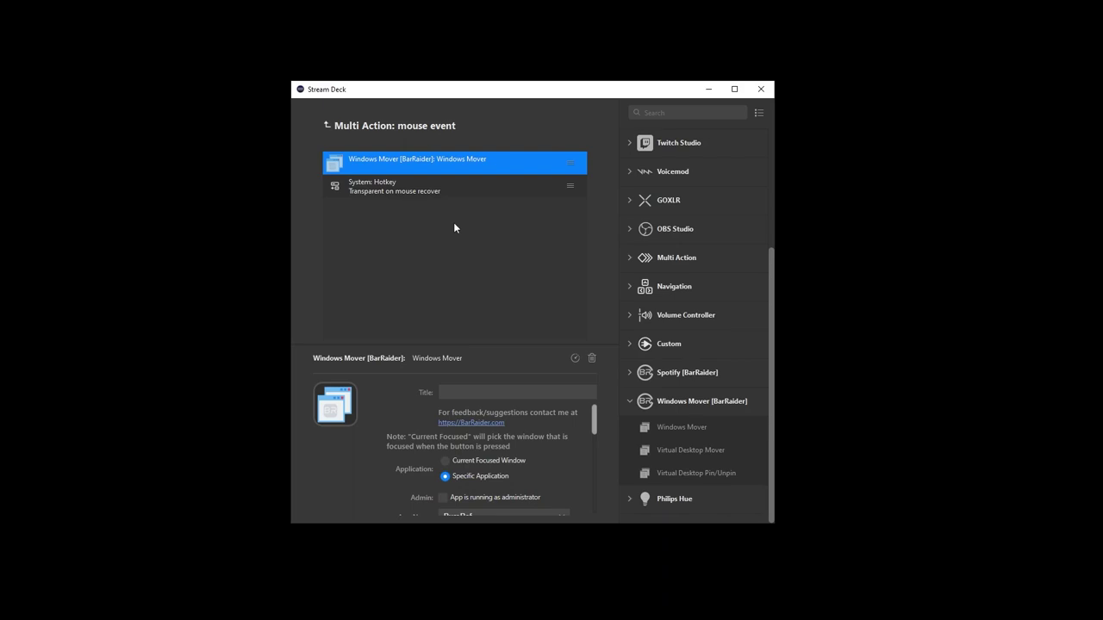
Review the Windows Mover settings, including the PureRef target and topmost option, and open the action's transparent-on-mouse hotkey
scroll(530, 424, down, 8)
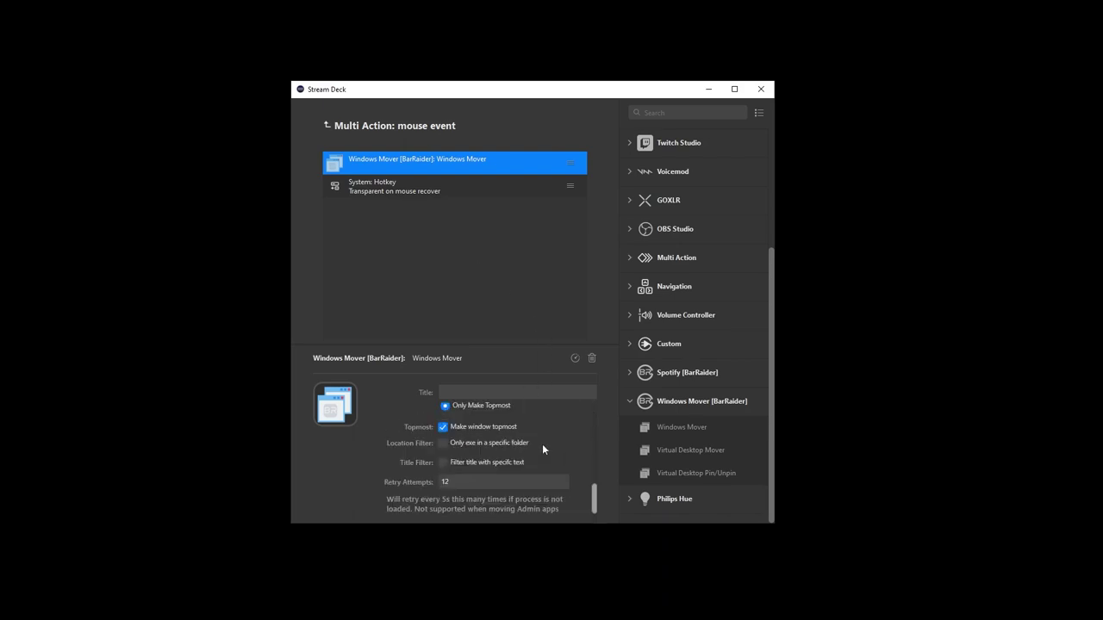
scroll(539, 448, up, 6)
click(534, 452)
click(340, 455)
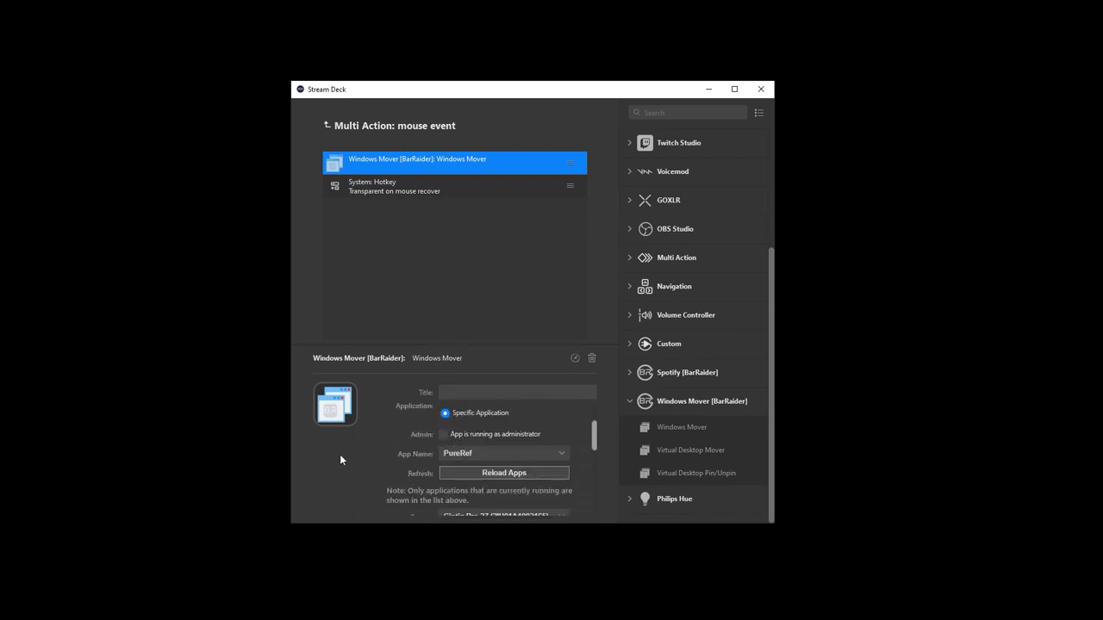
click(456, 187)
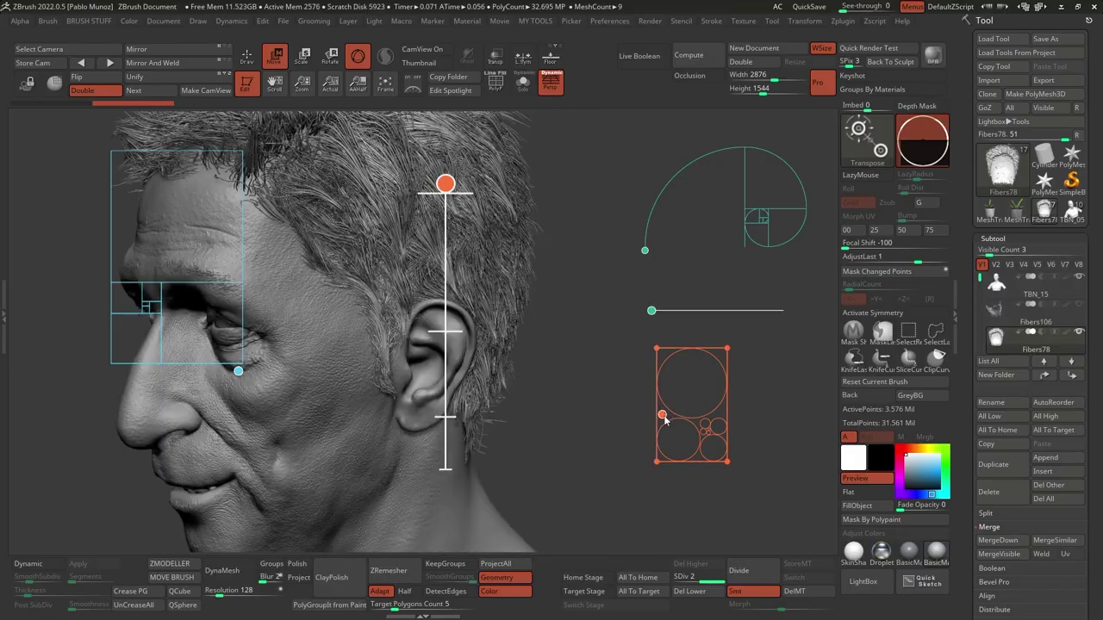
Move the orange circles guide closer to the head and toggle the overlay's transparent-to-mouse mode
drag(660, 419, 598, 423)
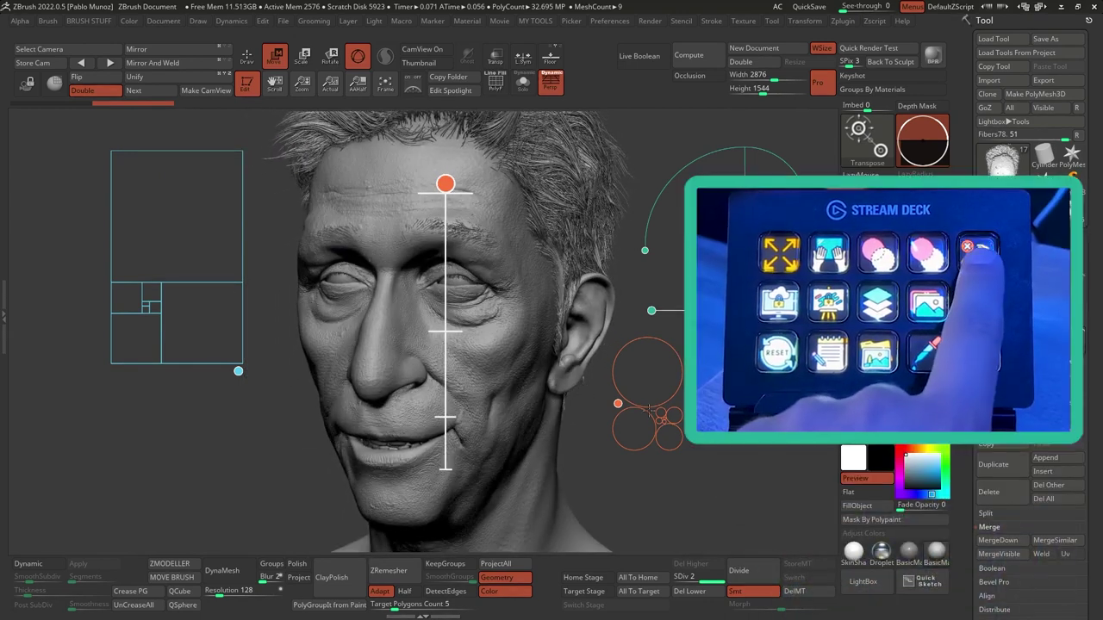
key(ctrl+t)
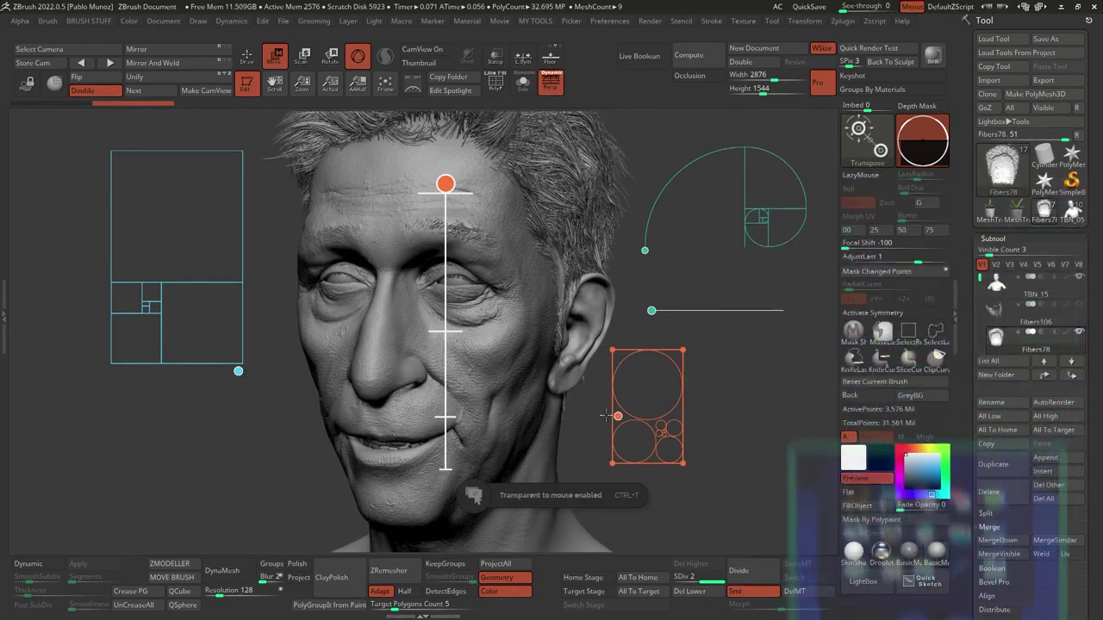
mouse_move(662, 379)
mouse_down()
mouse_move(699, 354)
mouse_move(689, 355)
mouse_up()
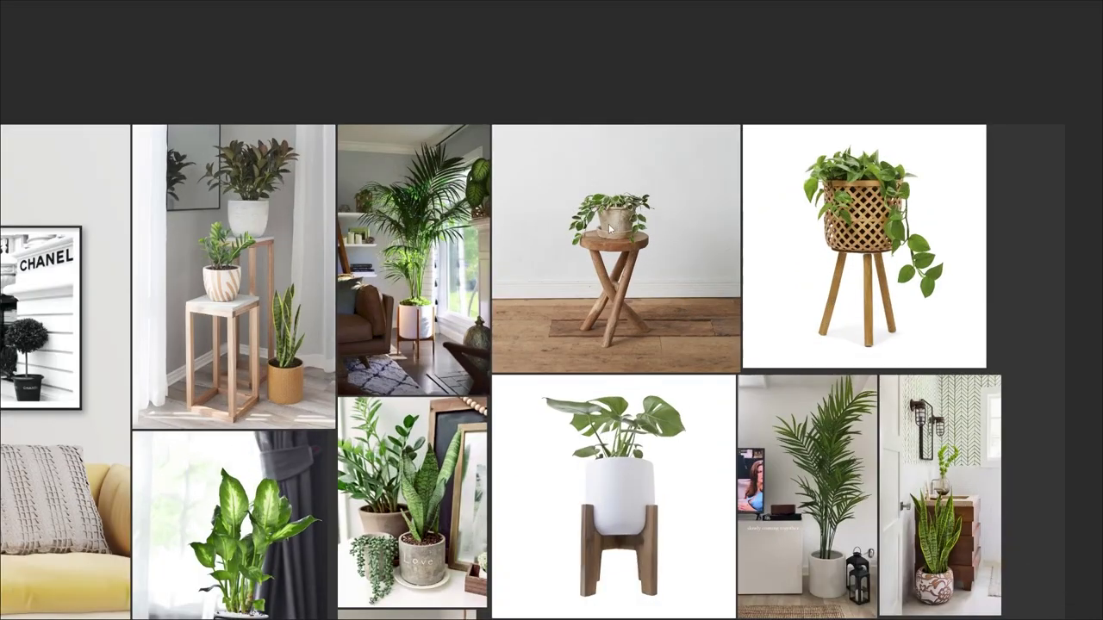
Pick out the wooden stool plant image on the reference board and examine the references beside the 3D plant scene
click(609, 223)
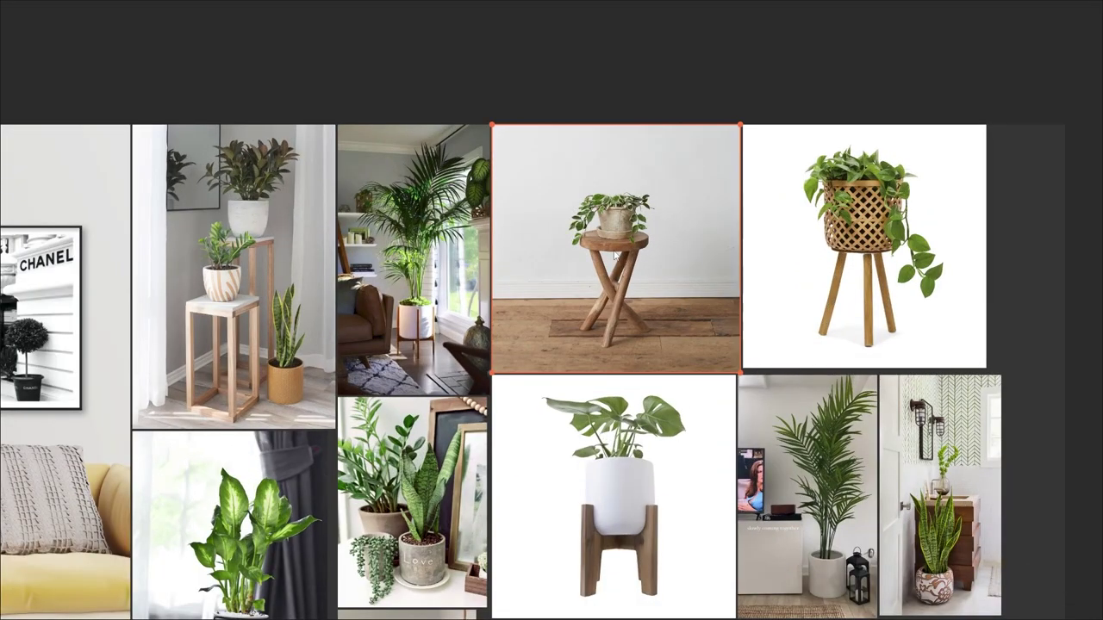
click(633, 74)
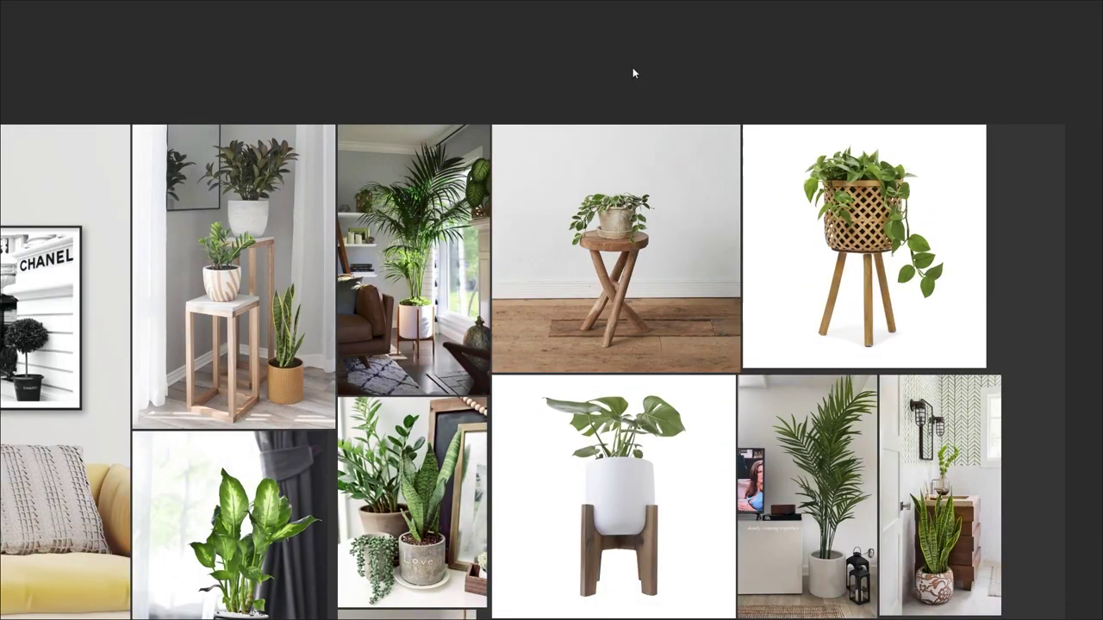
click(625, 234)
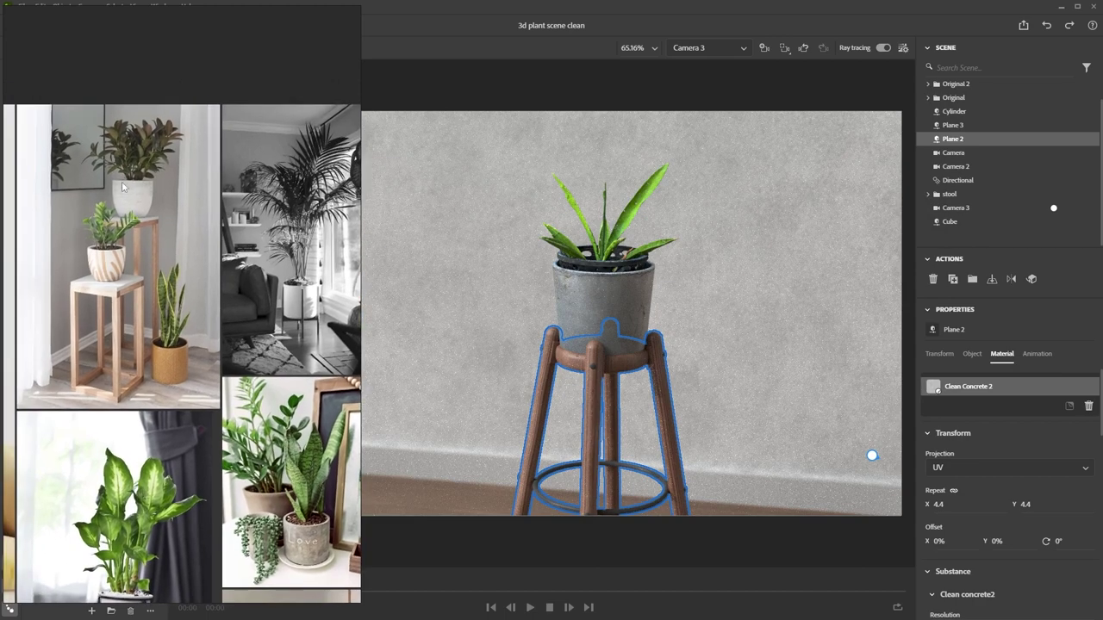
key(1)
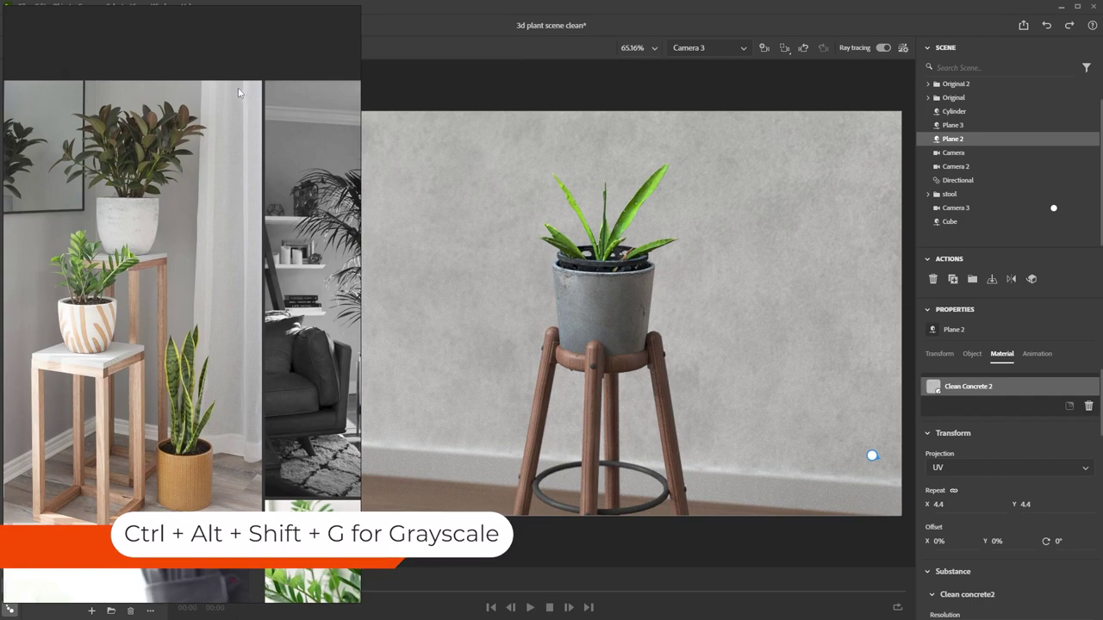
Move the four selected plant images away from the rest of the board and toggle them to grayscale
key(ctrl+f)
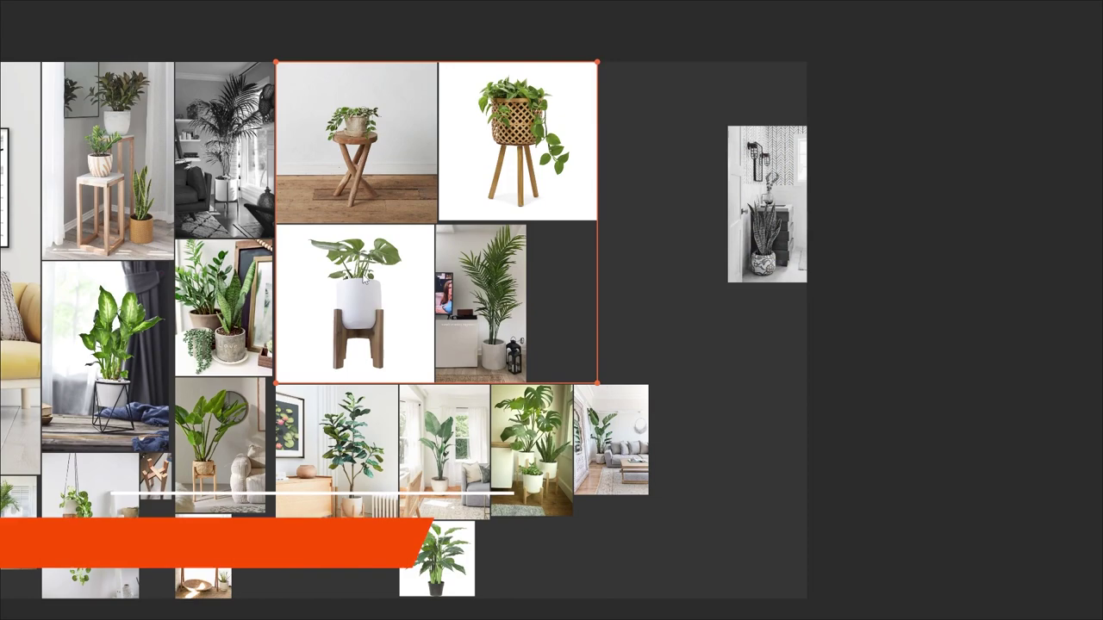
drag(396, 243, 449, 207)
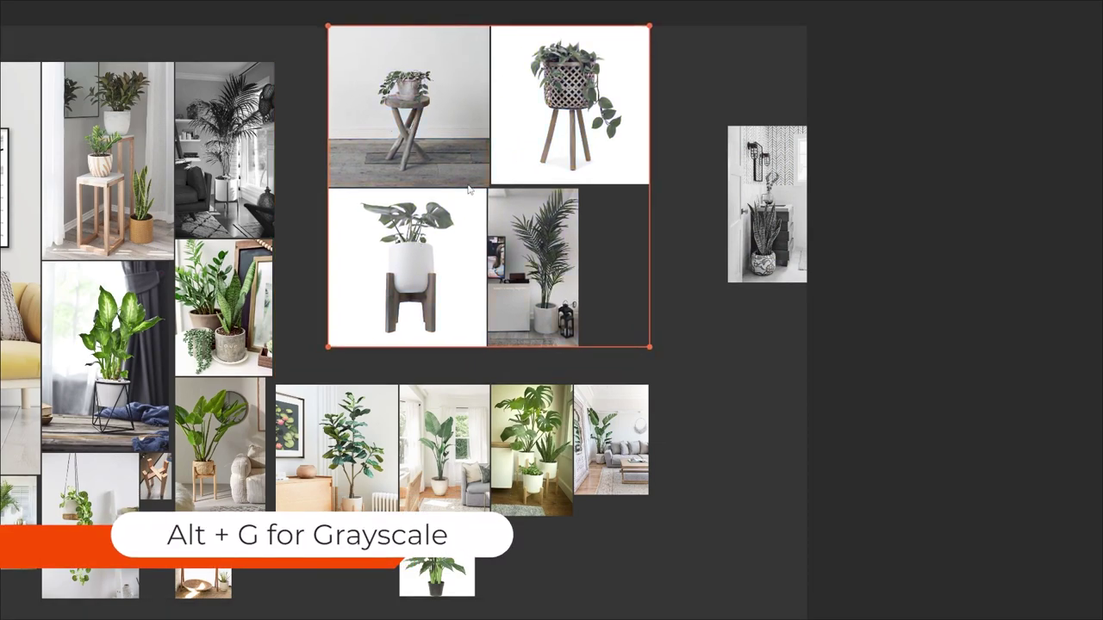
key(alt+g)
click(652, 278)
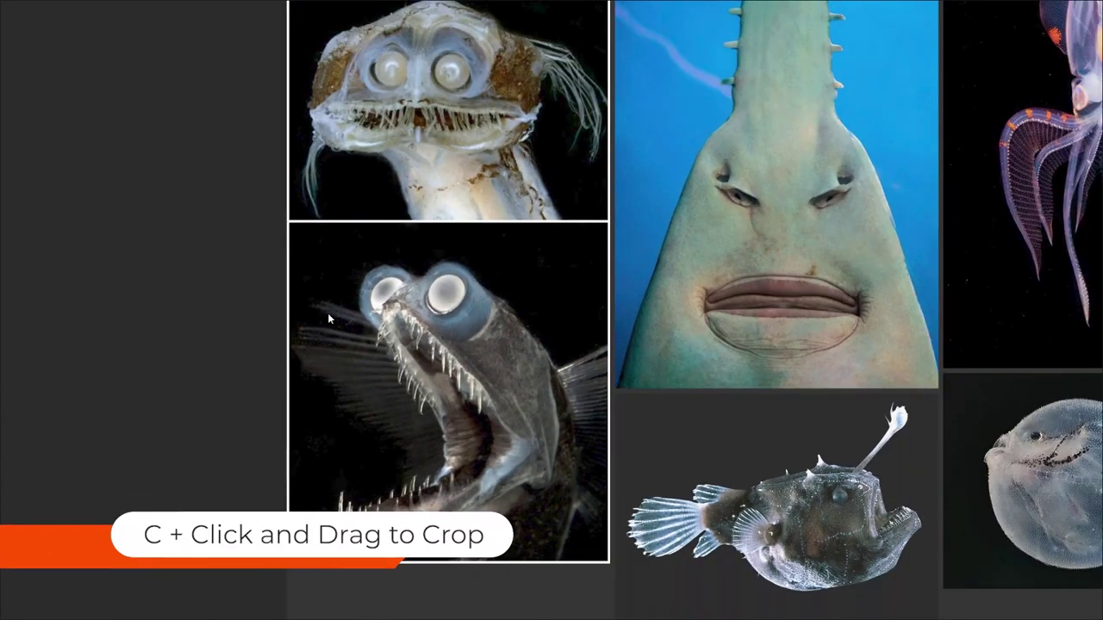
Crop the gaping, bulging-eyed fish image around its head and move the cropped image upward
click(308, 236)
drag(308, 236, 594, 445)
drag(496, 333, 474, 161)
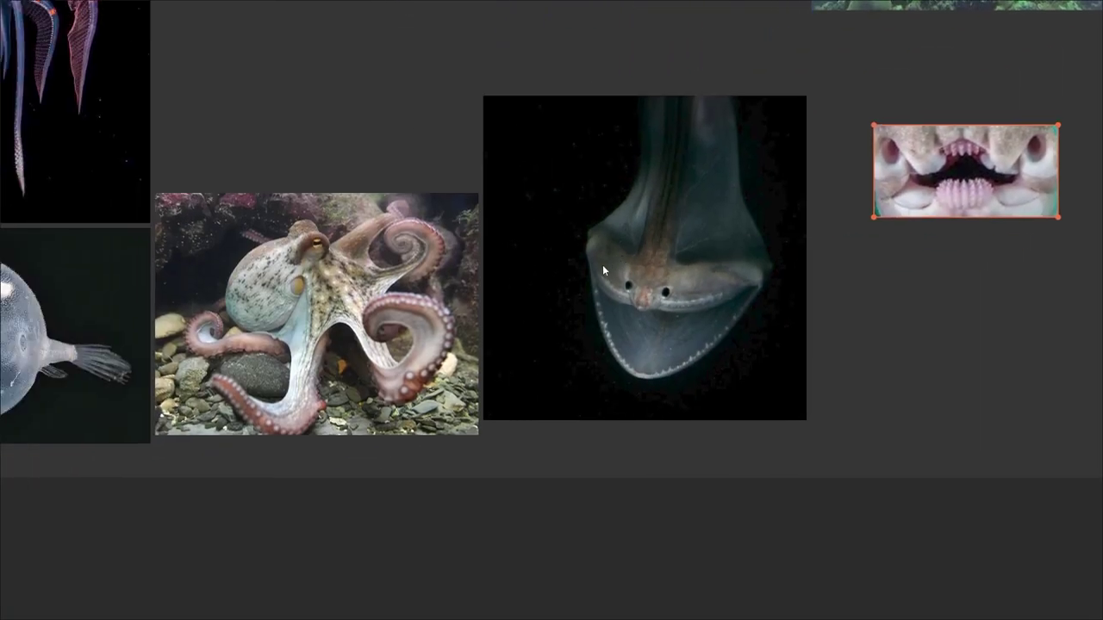
Crop the dark eel image around its eyes and nose, and shift the pink-toothed mouth image away from its neighbors
scroll(648, 301, up, 4)
click(580, 231)
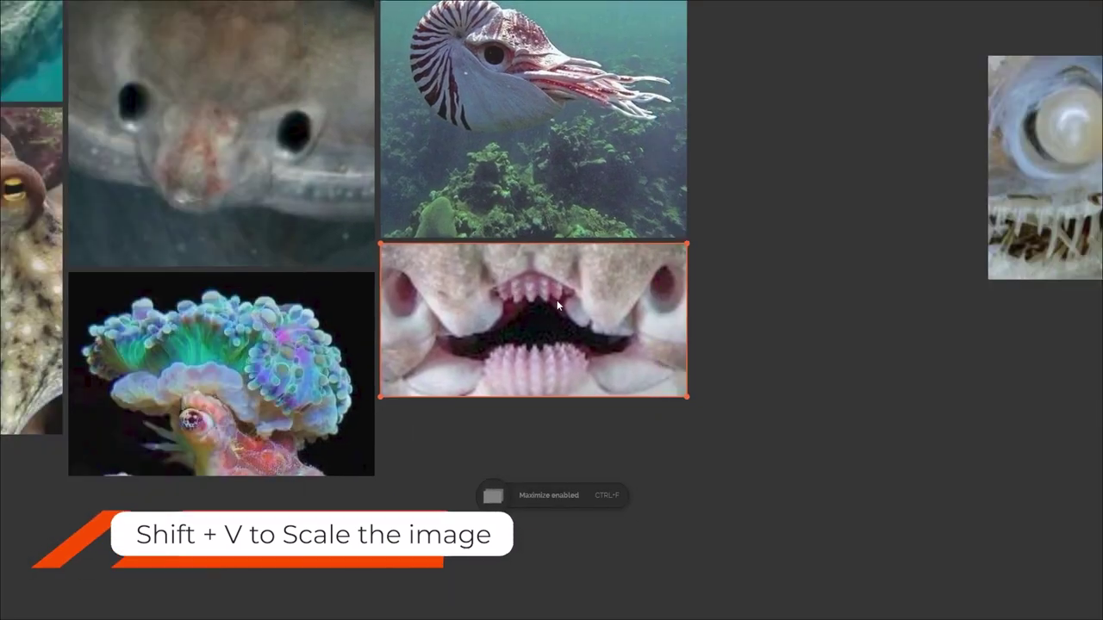
drag(557, 300, 633, 332)
scroll(632, 333, down, 3)
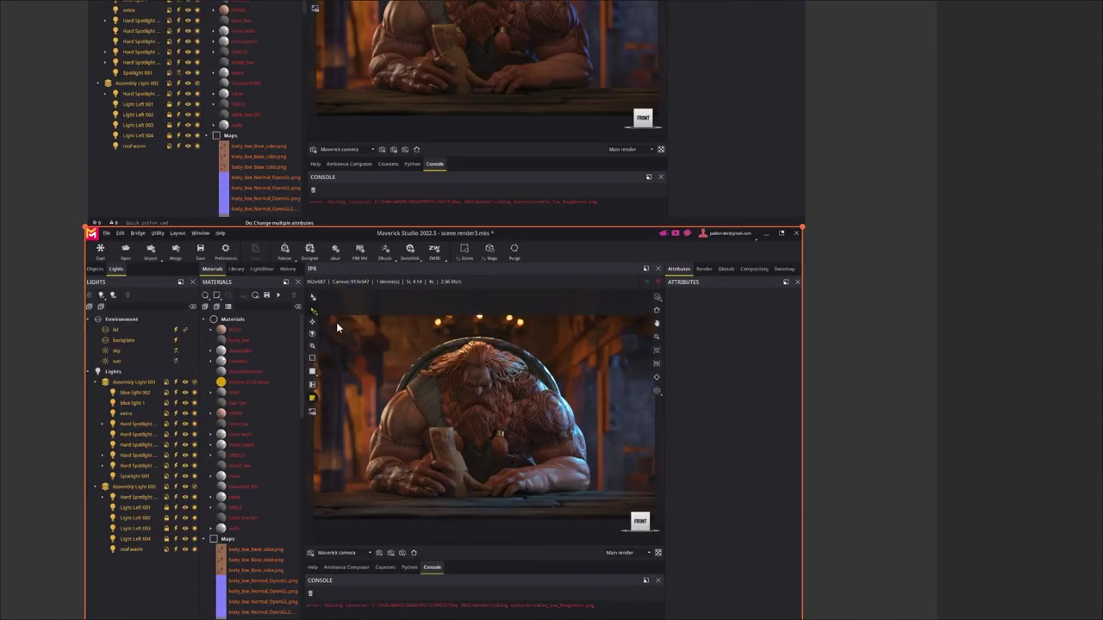
Crop the lower Maverick Studio screenshot to its dwarf render and reposition the image on the board
drag(321, 316, 612, 468)
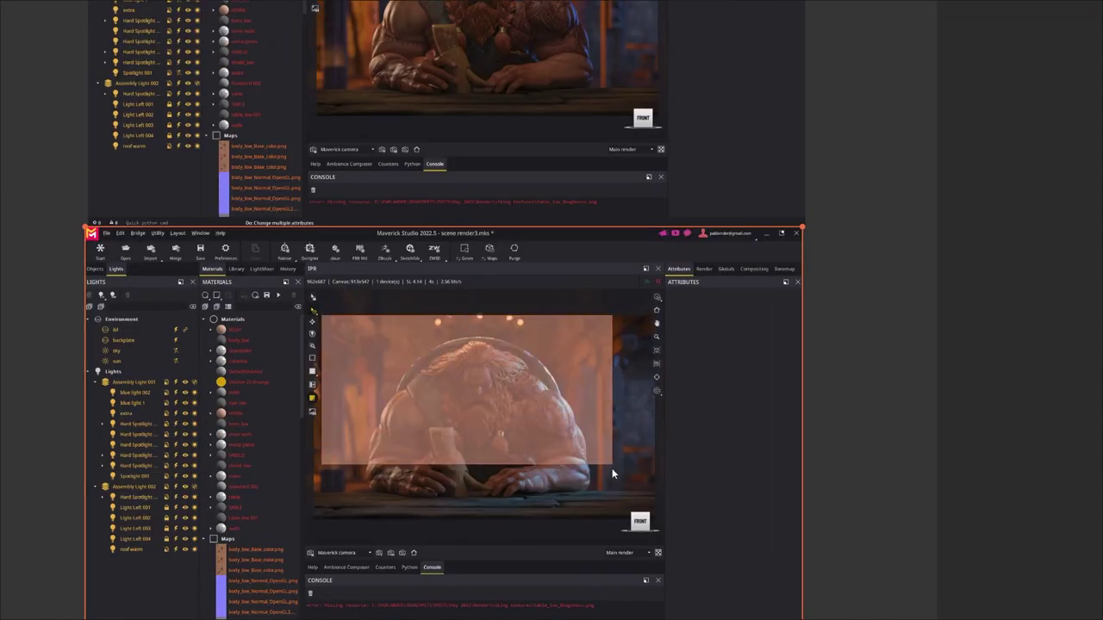
drag(649, 508, 648, 507)
drag(578, 356, 599, 470)
drag(383, 39, 397, 138)
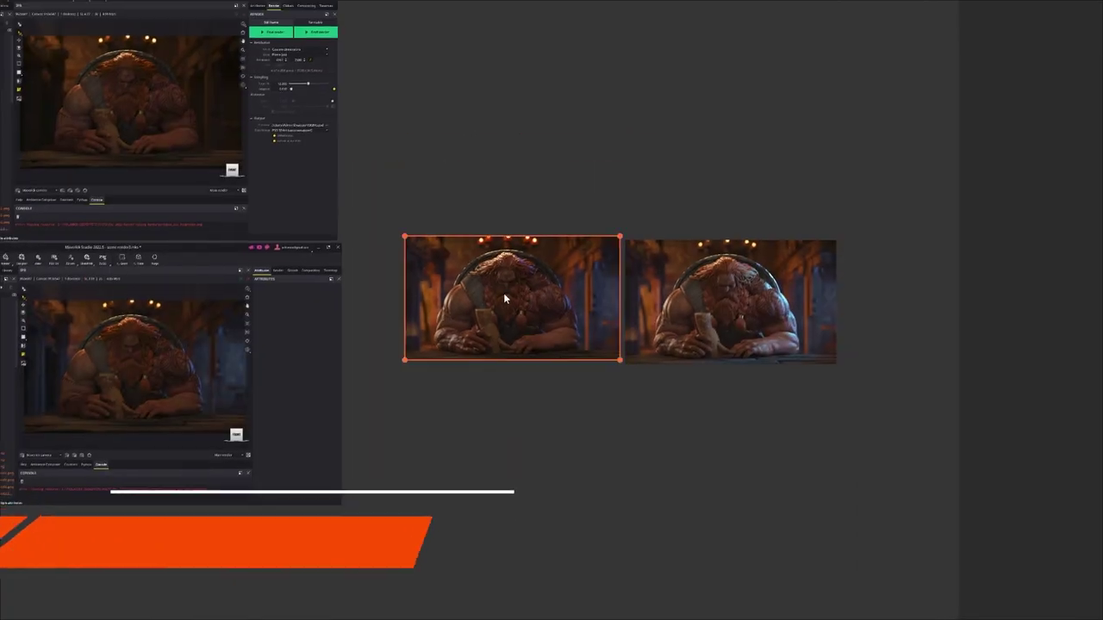
View the dwarf render full screen and cycle back and forth between the two versions to compare their lighting
key(space)
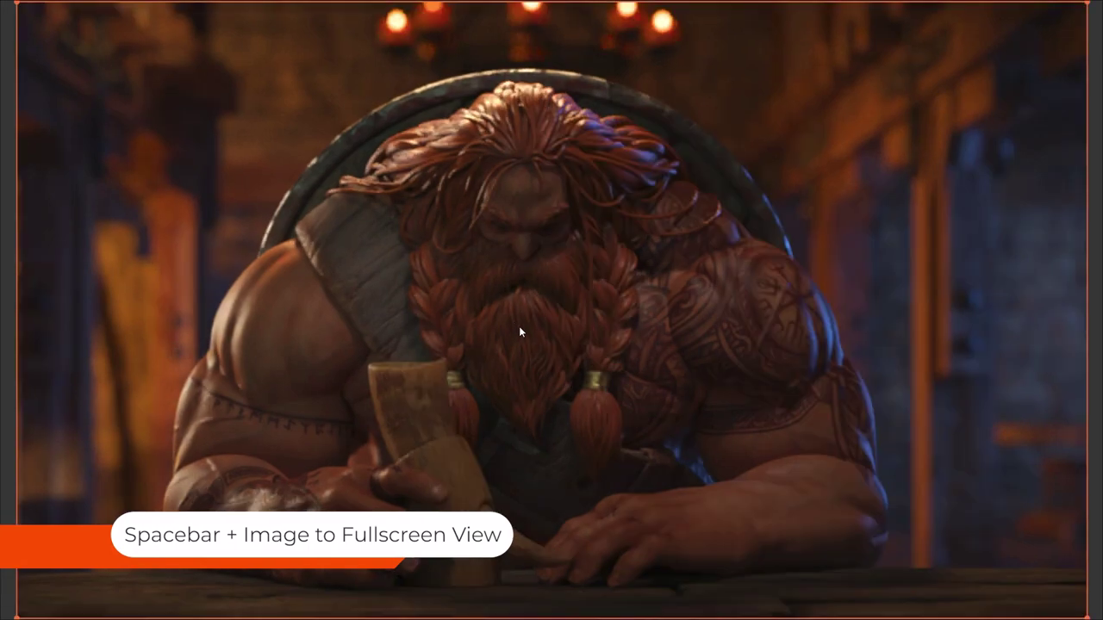
key(Right)
key(Left)
key(Right)
key(Left)
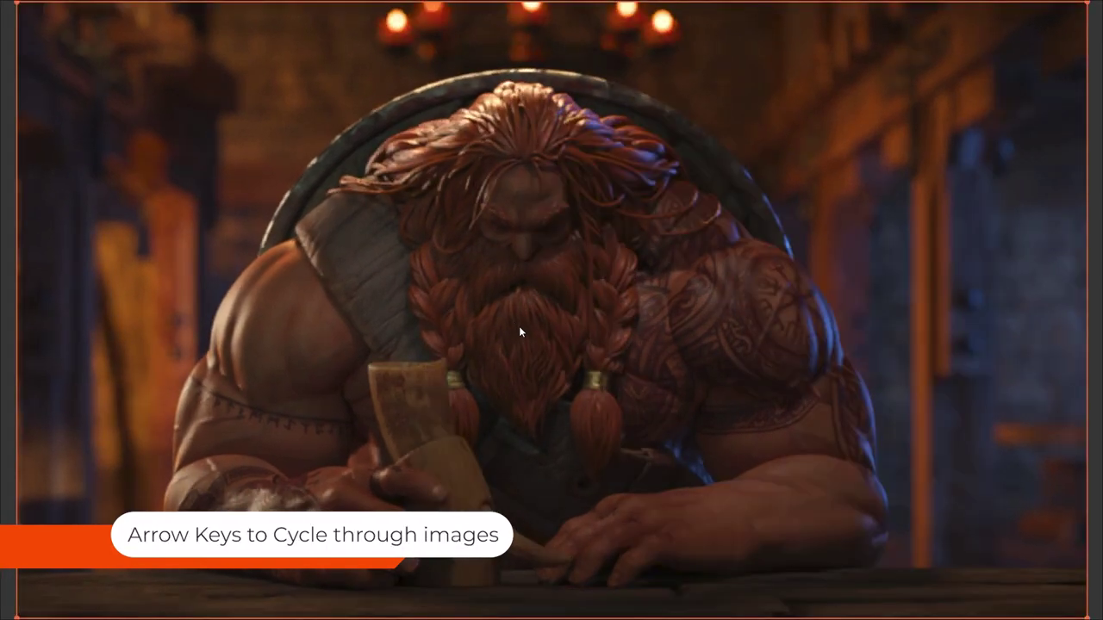
key(Right)
key(Left)
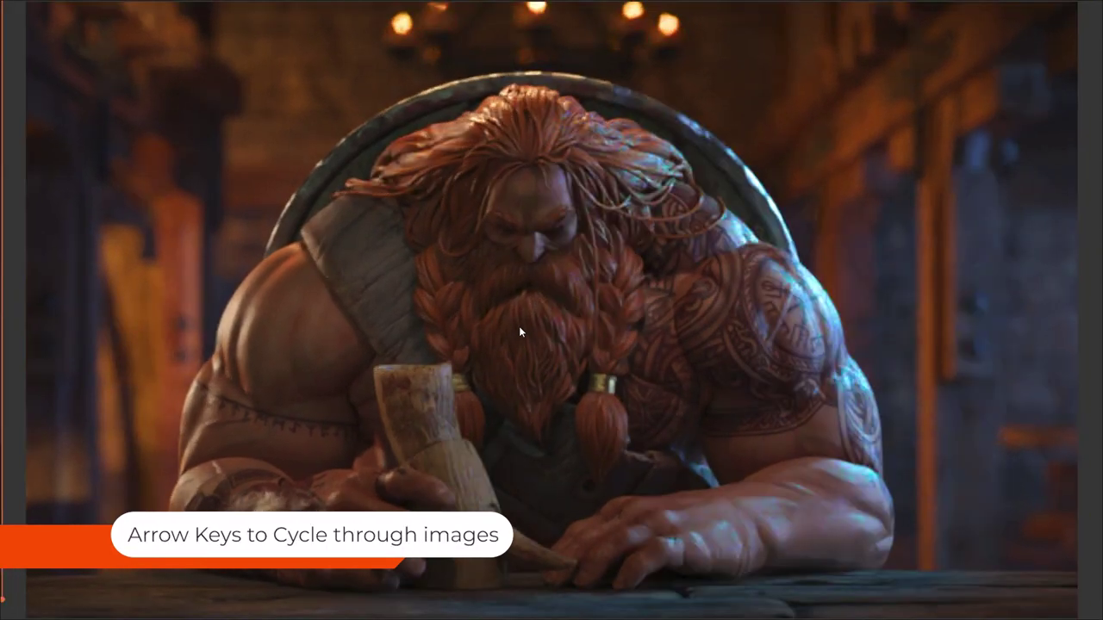